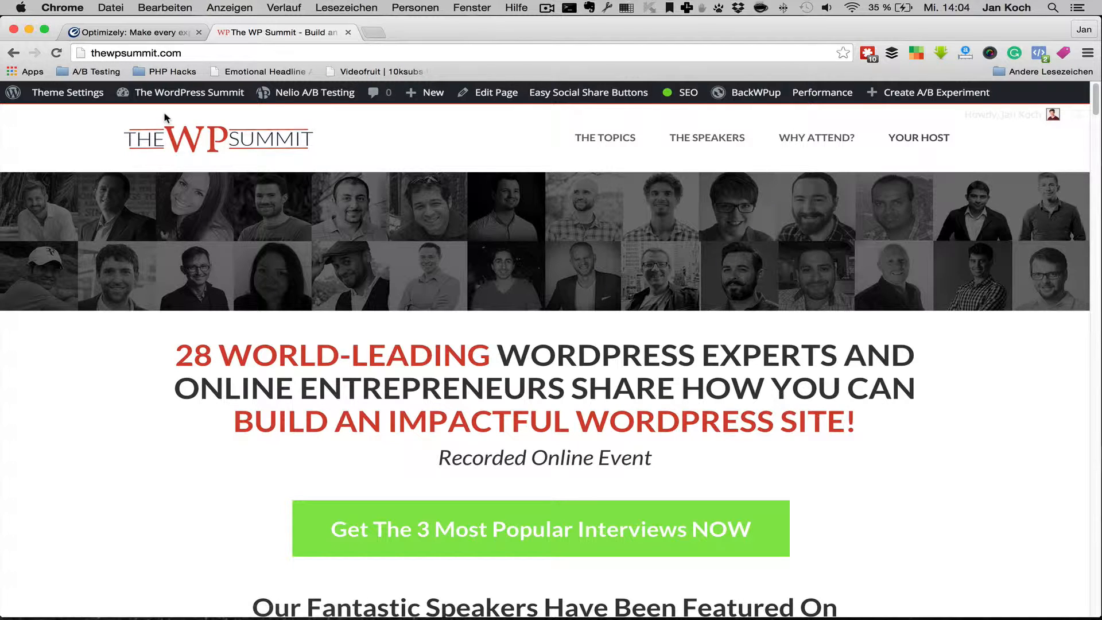
# Go to the Optimizely website, open the free account form and switch from it to the sign-in form
pyautogui.click(145, 33)
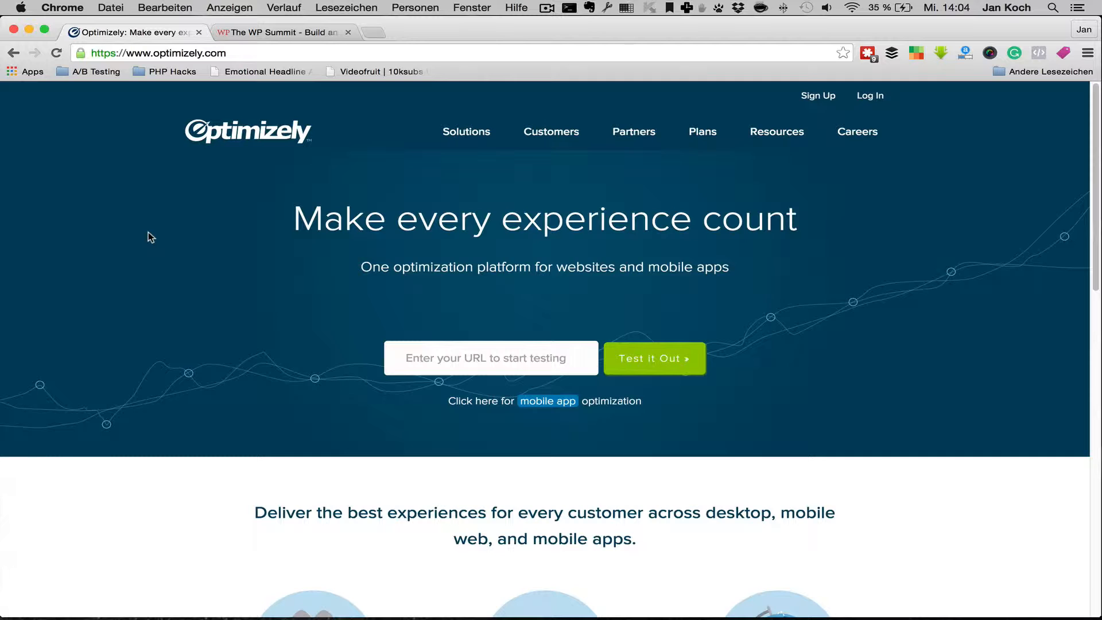
pyautogui.click(819, 98)
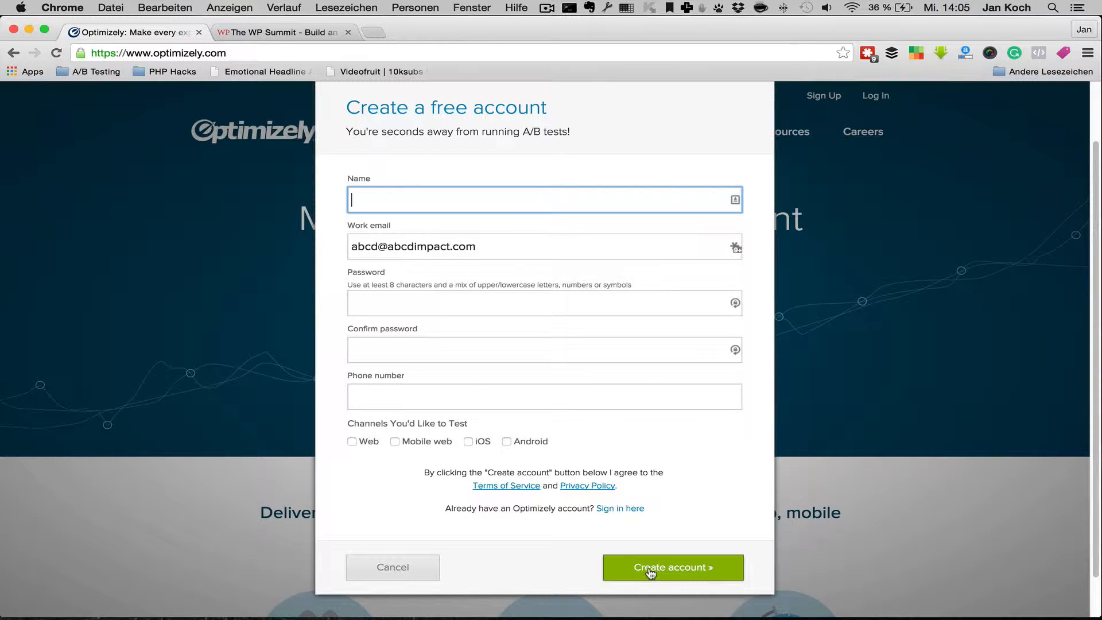
pyautogui.scroll(1, 691, 531)
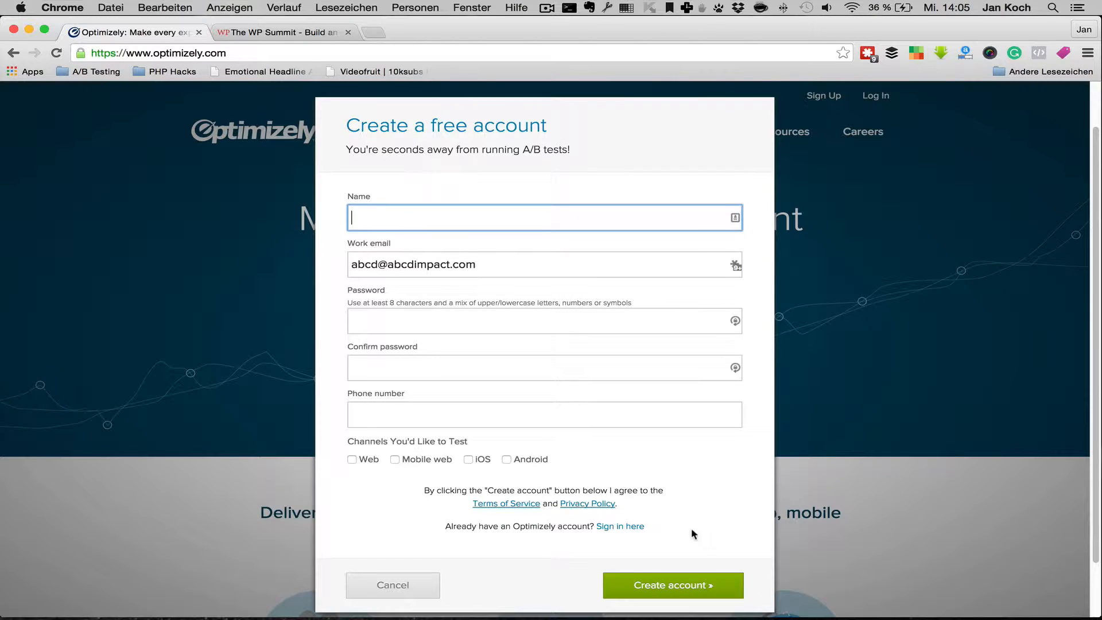
pyautogui.click(635, 528)
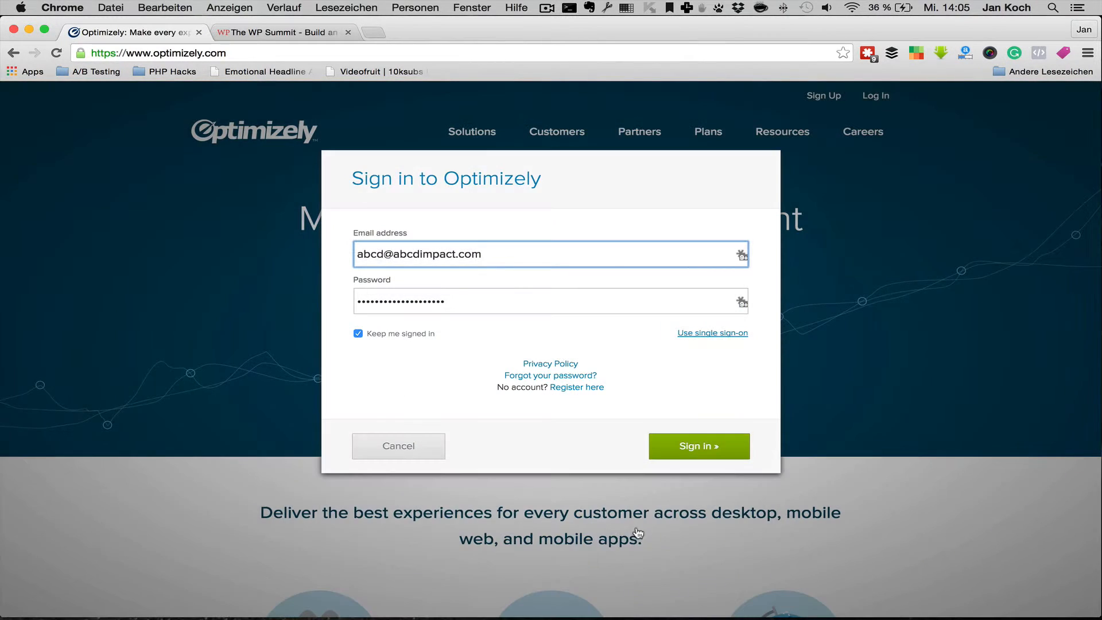
# Fill the email address and password fields with the WP Summit saved login and sign in to Optimizely
pyautogui.click(742, 254)
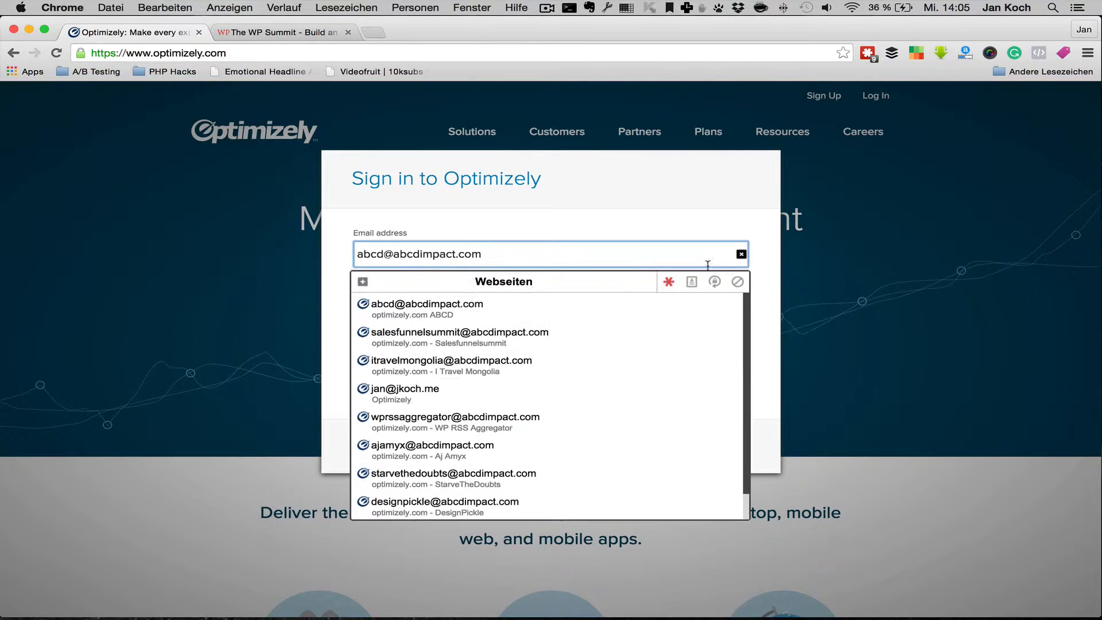
pyautogui.scroll(-2, 580, 419)
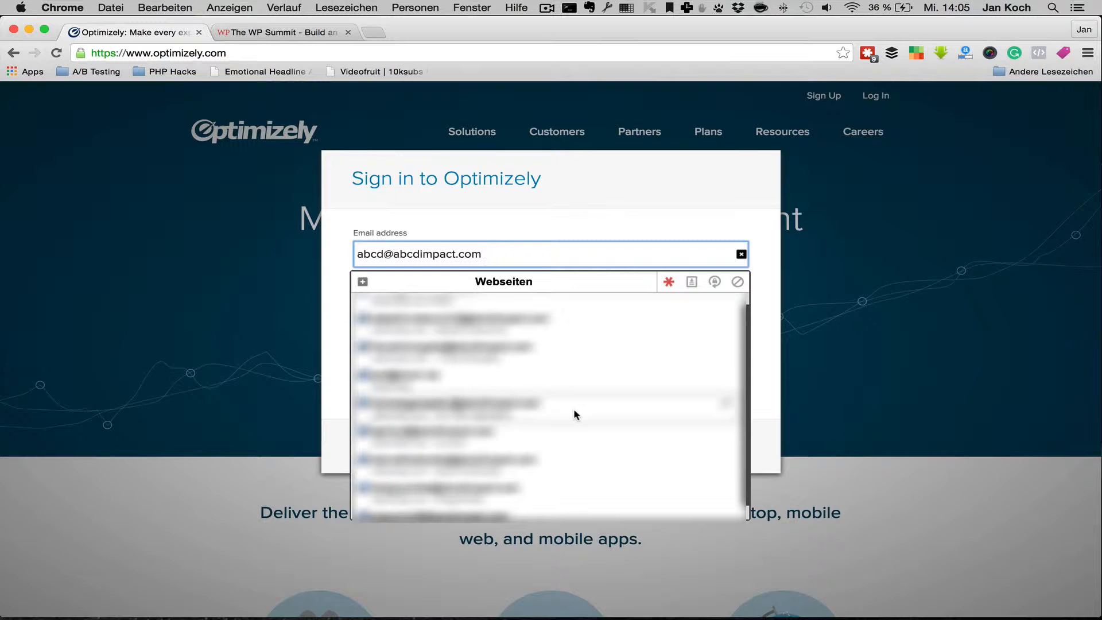
pyautogui.scroll(-1, 580, 414)
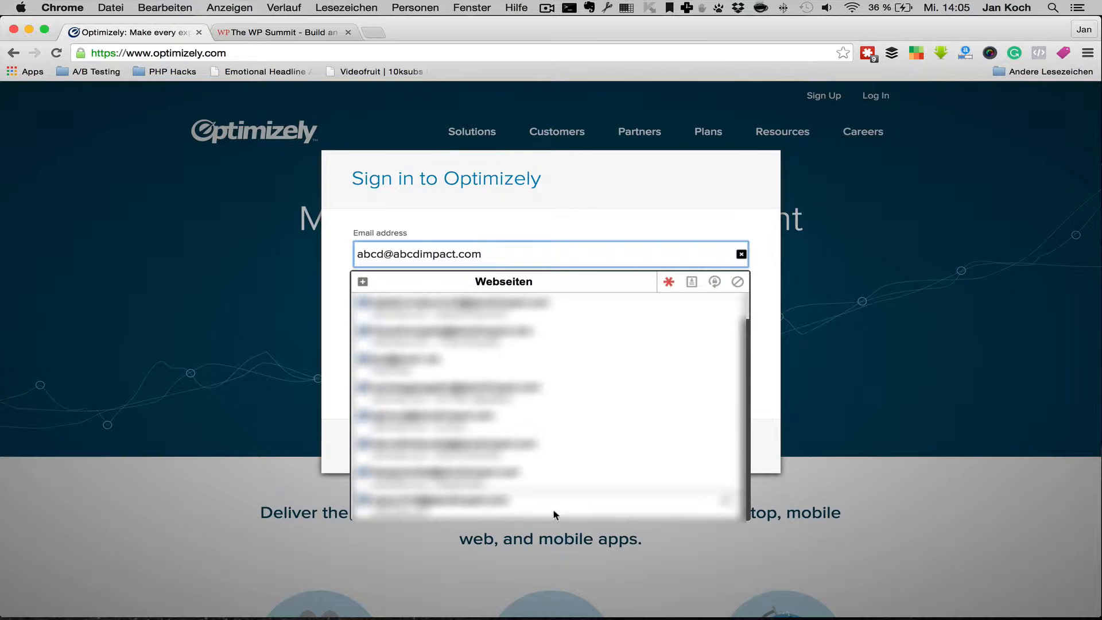
pyautogui.click(555, 513)
pyautogui.click(700, 448)
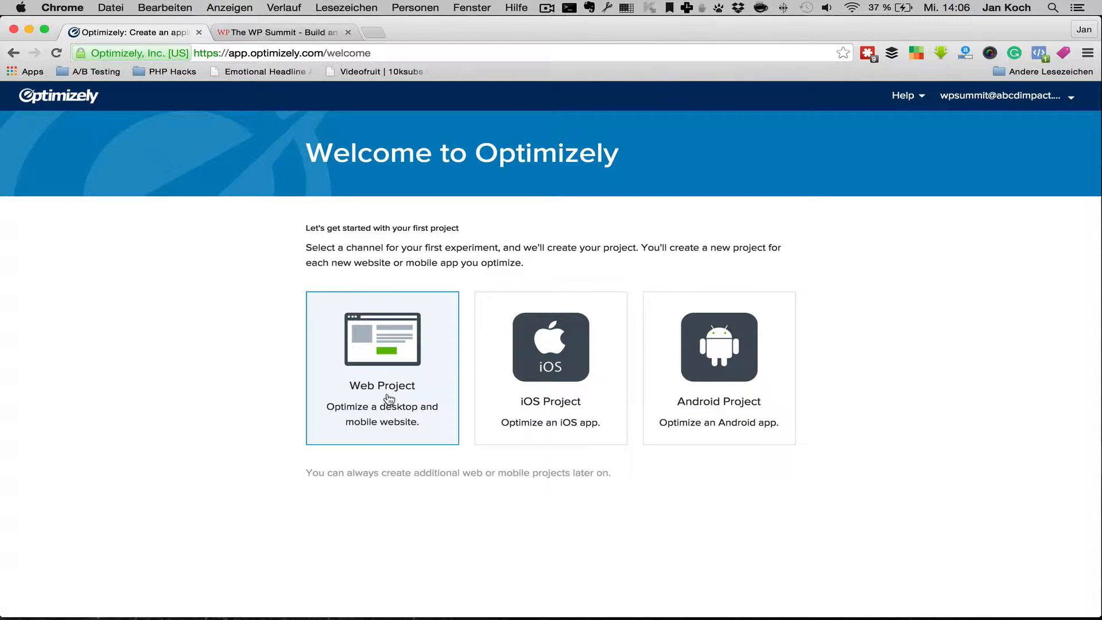
# Create a web project for the website thewpsummit.com and start editing its experiment
pyautogui.click(391, 344)
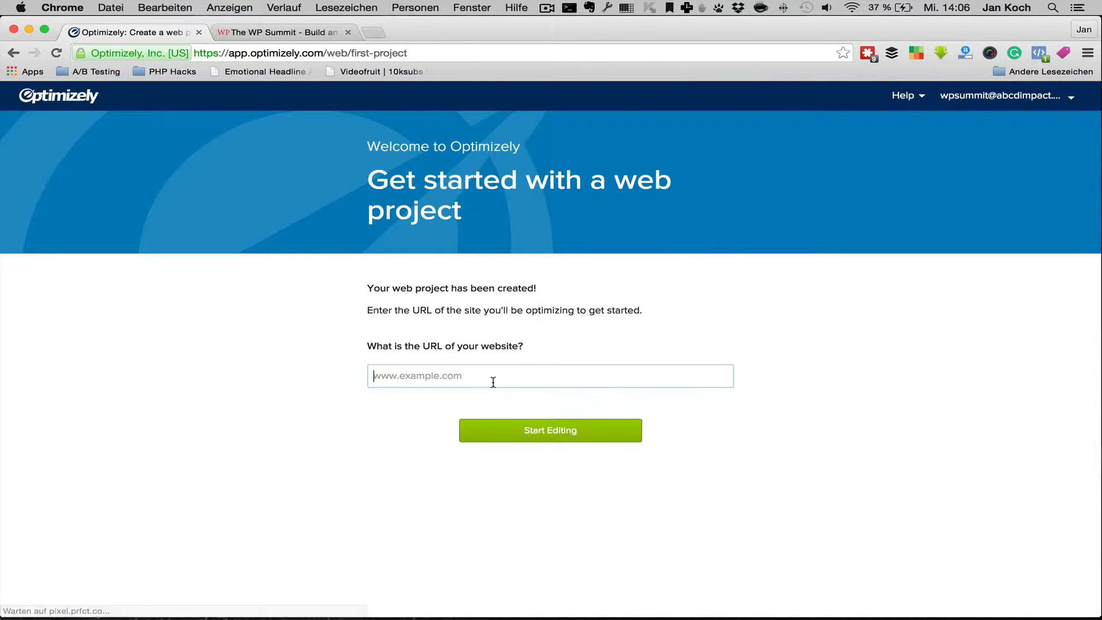
pyautogui.write('thewpsummit')
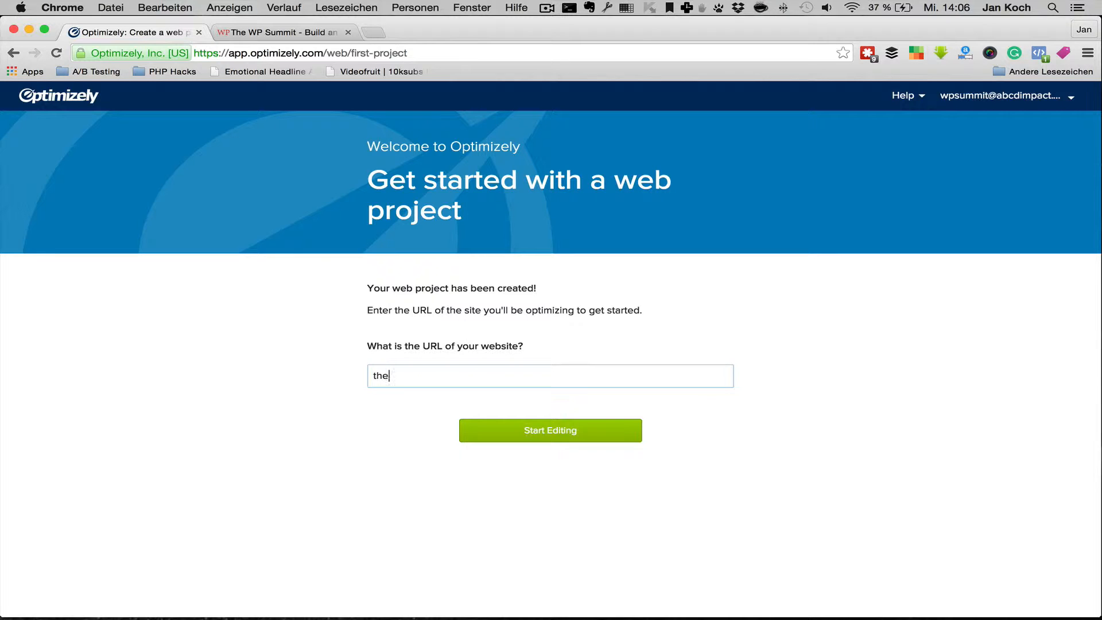
pyautogui.write('.com')
pyautogui.click(602, 435)
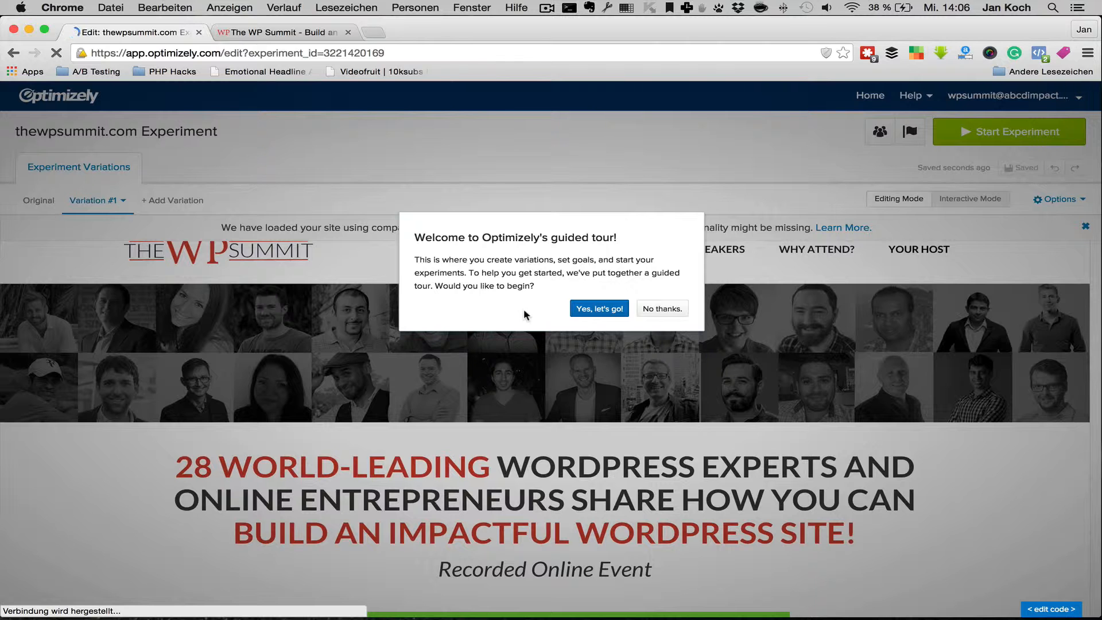
# Decline the guided tour and dismiss the compatibility mode notice above the page preview
pyautogui.click(663, 310)
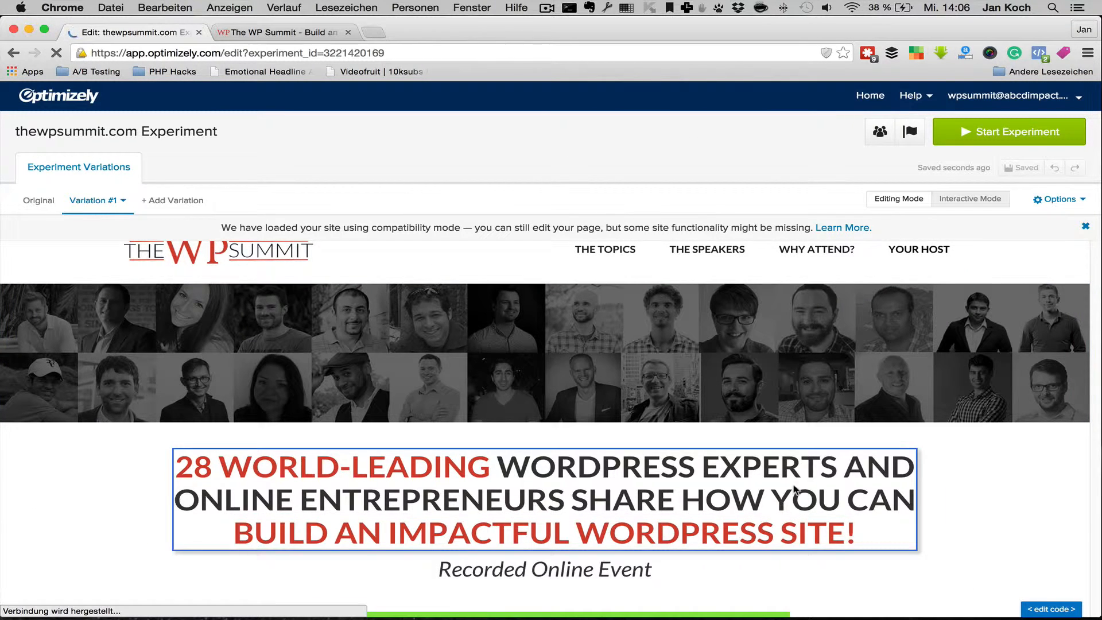
pyautogui.click(1086, 226)
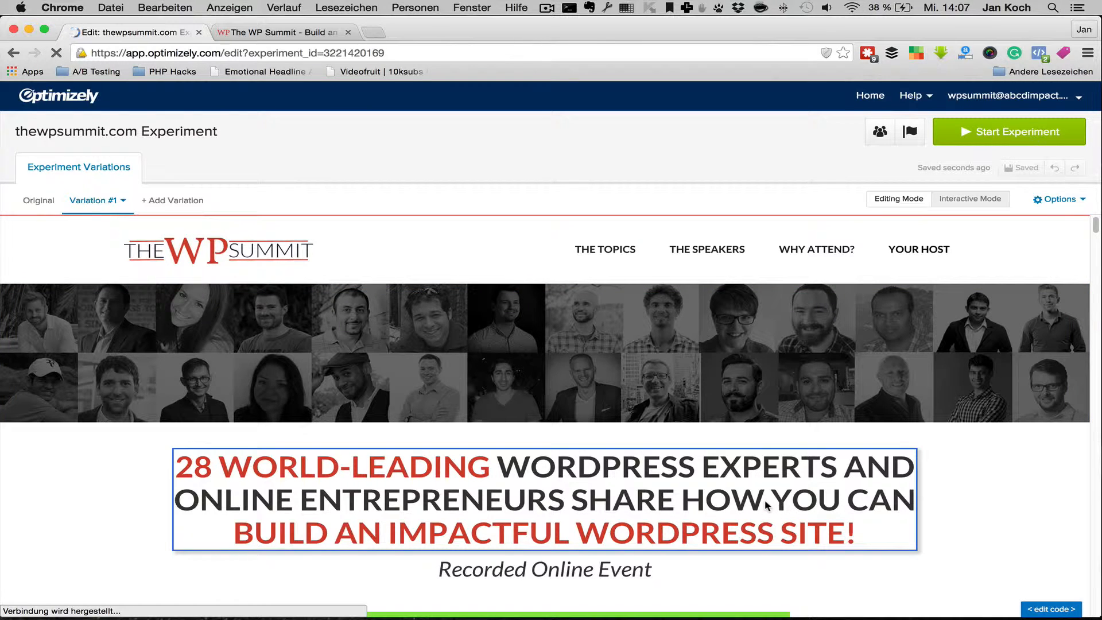
# View the original page, return to Variation #1 and look over its headline, green button and featured media logos
pyautogui.click(34, 203)
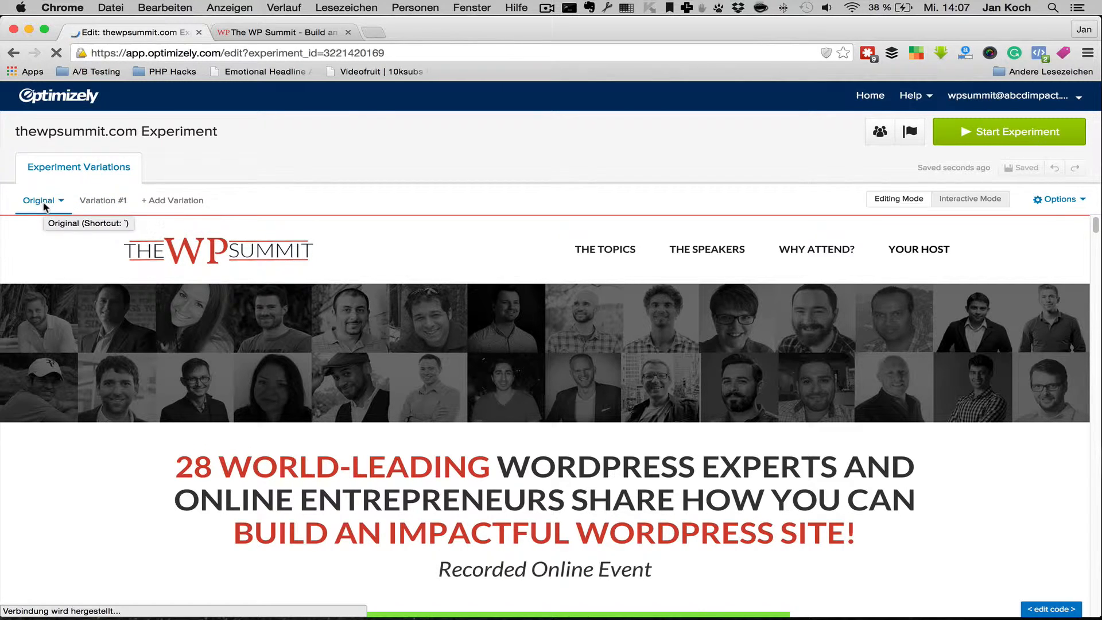
pyautogui.click(112, 206)
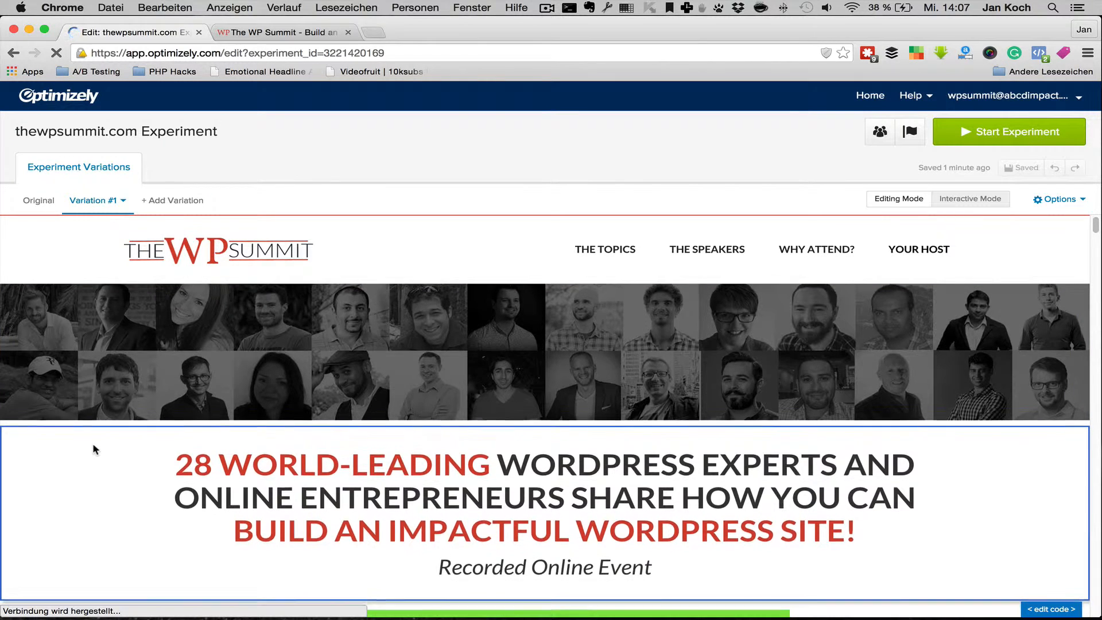
pyautogui.scroll(-4, 94, 445)
pyautogui.scroll(3, 90, 411)
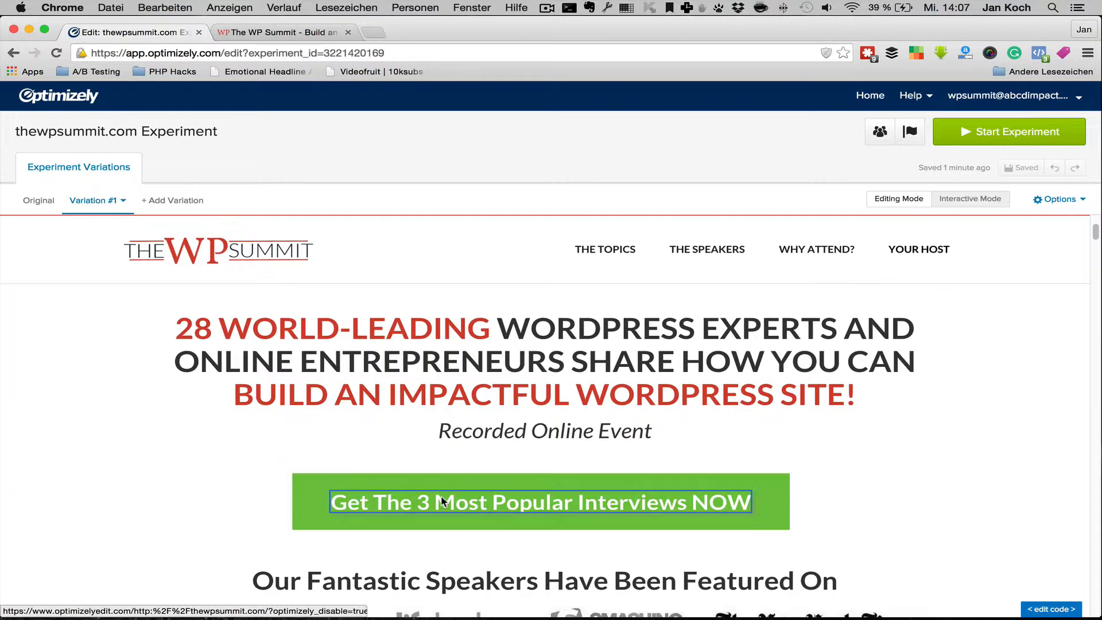
pyautogui.scroll(-5, 300, 486)
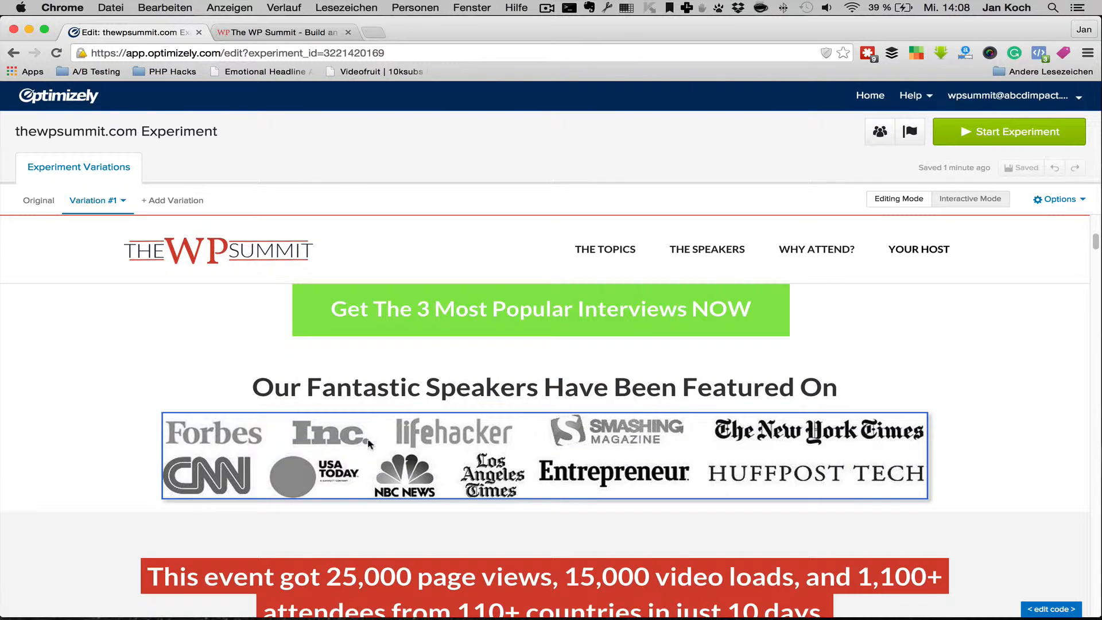
pyautogui.scroll(7, 368, 443)
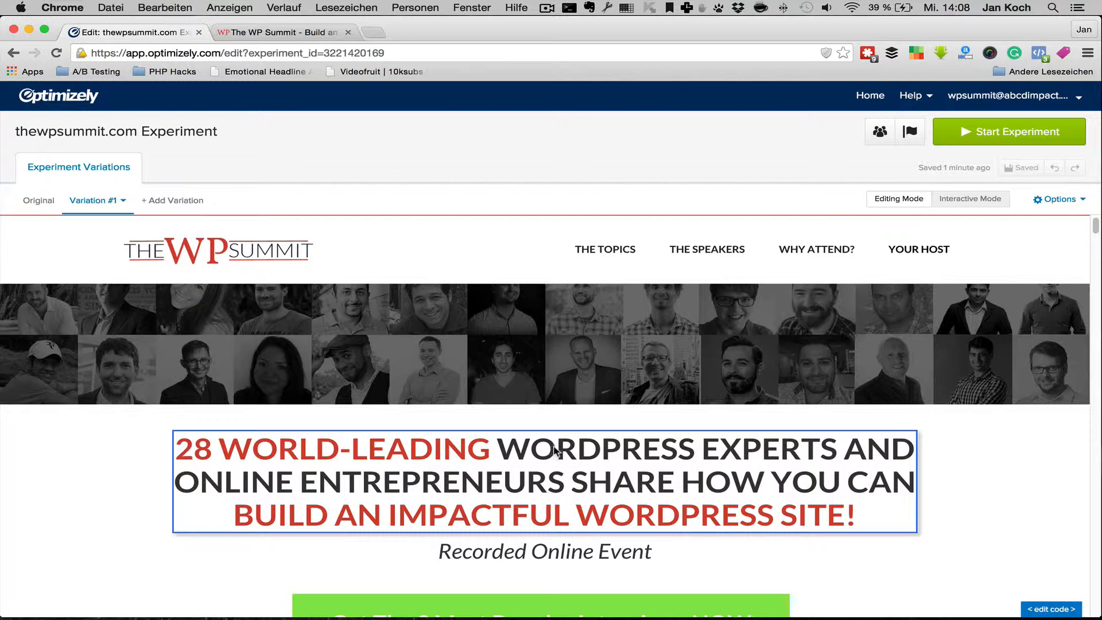
# Examine the HTML of the main headline in Variation #1, including its coloured span text, and close the editor without changes
pyautogui.click(554, 456)
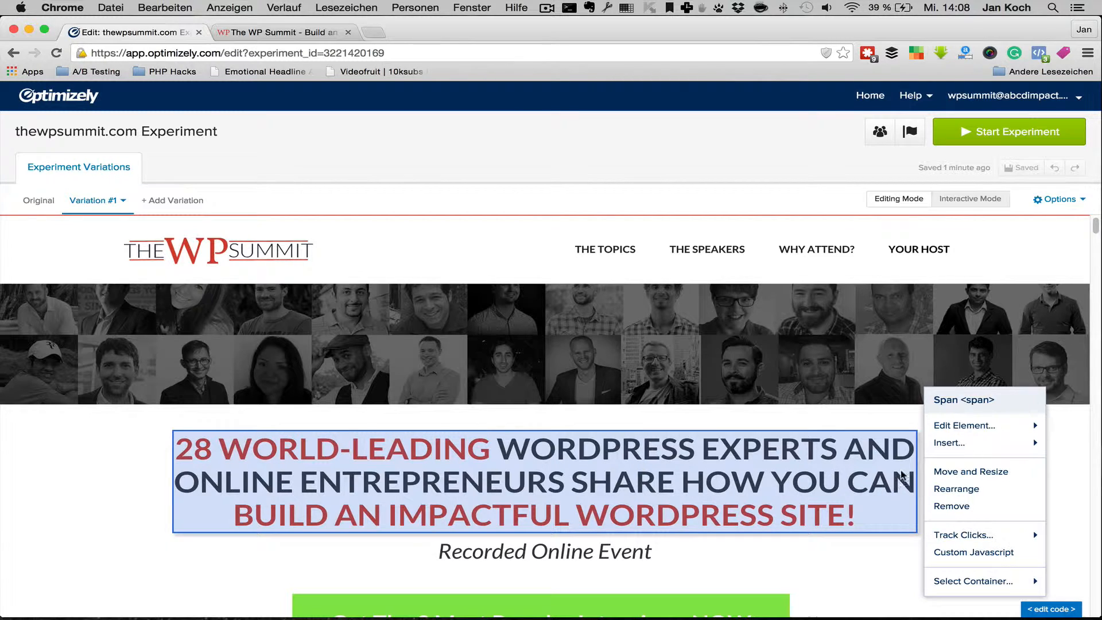
pyautogui.moveTo(968, 428)
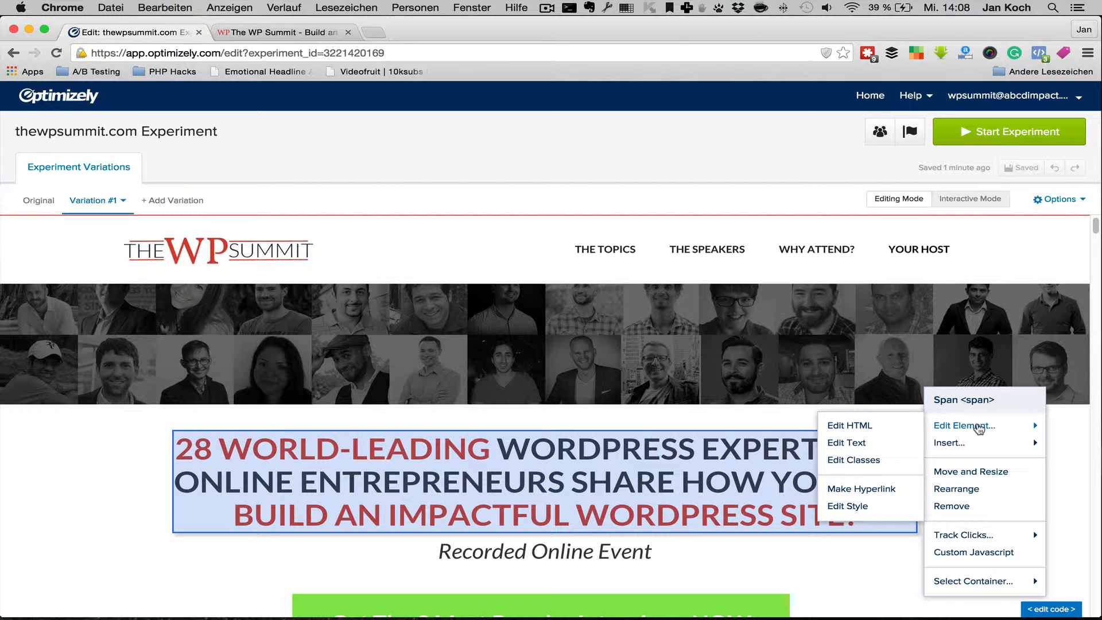
pyautogui.click(855, 430)
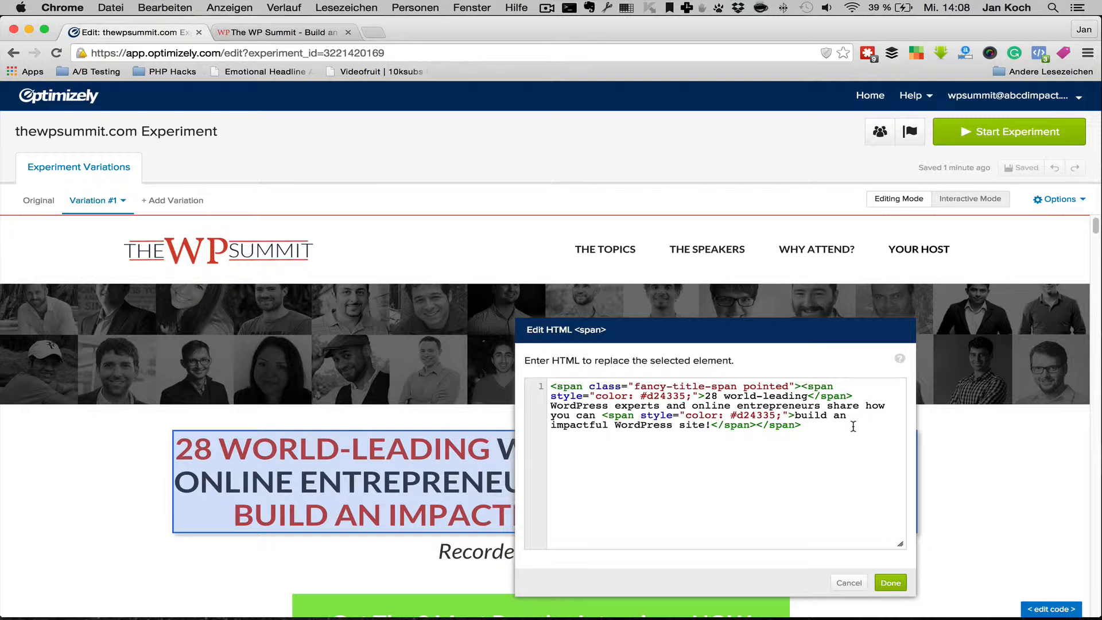
pyautogui.moveTo(853, 426); pyautogui.dragTo(549, 384)
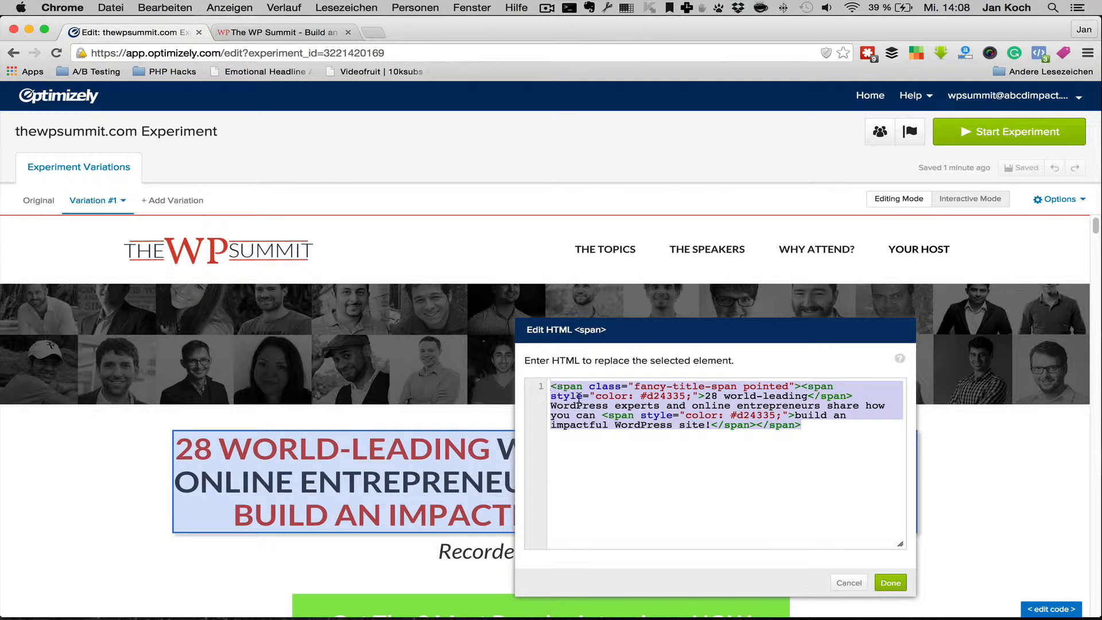
pyautogui.click(853, 434)
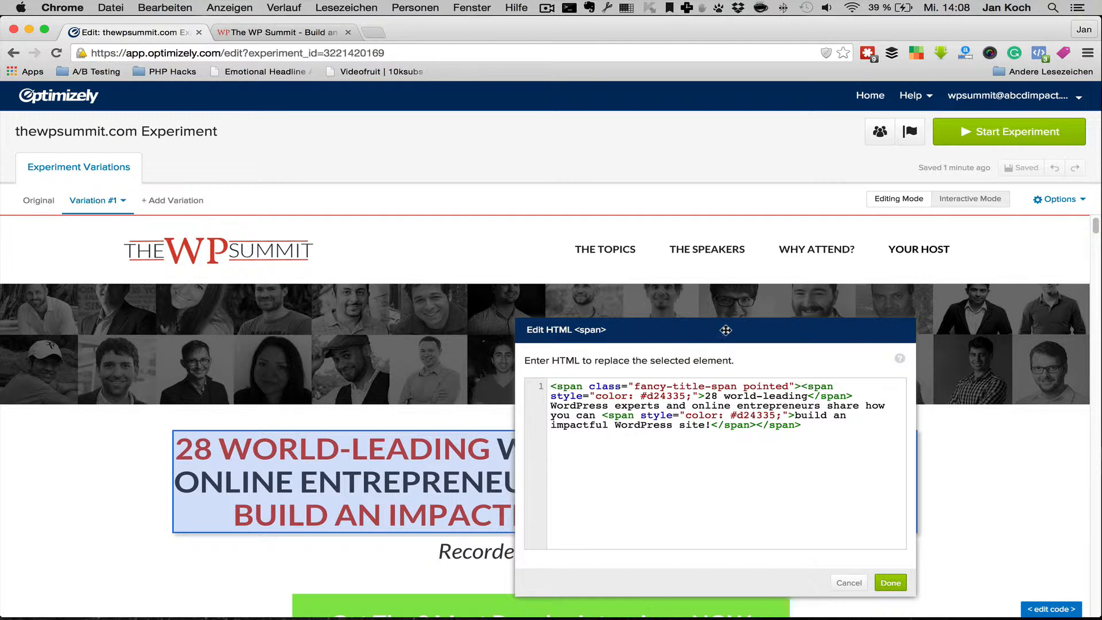
pyautogui.moveTo(725, 330); pyautogui.dragTo(889, 283)
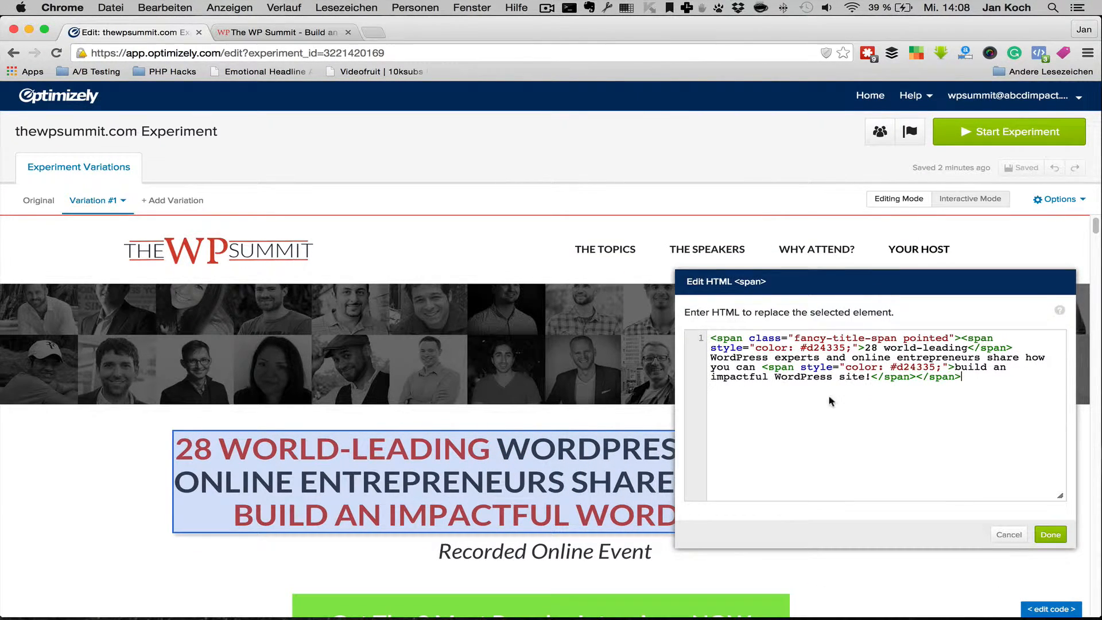
pyautogui.moveTo(865, 347); pyautogui.dragTo(965, 351)
pyautogui.click(968, 349)
pyautogui.click(968, 347)
pyautogui.click(1008, 535)
# Open the main headline's text for editing and replace "8 world-leading" with "g"
pyautogui.click(759, 468)
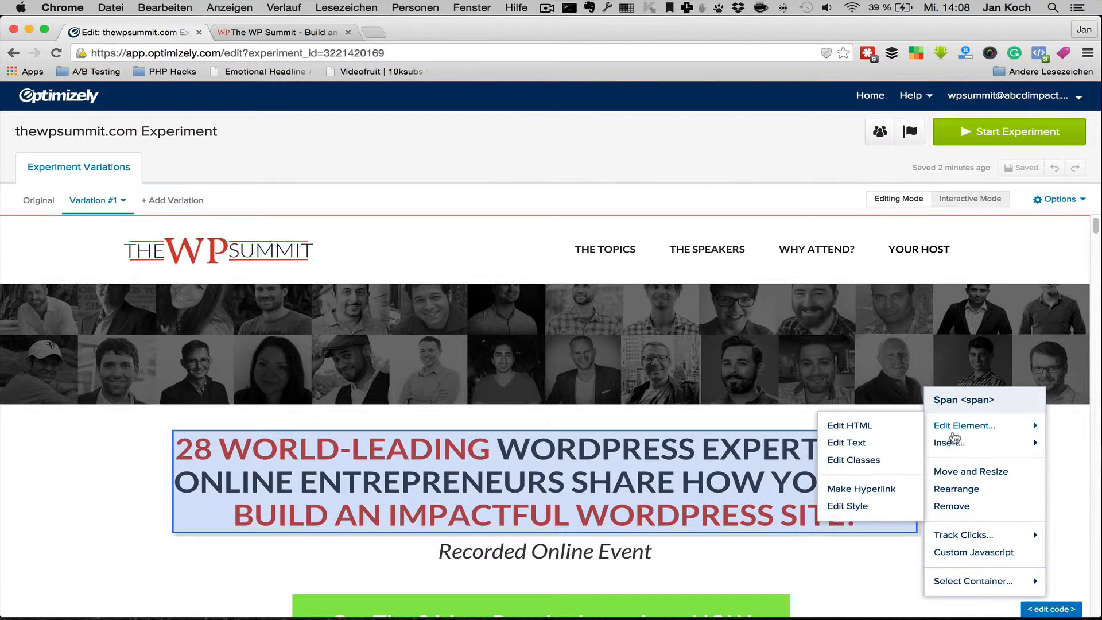
pyautogui.click(846, 444)
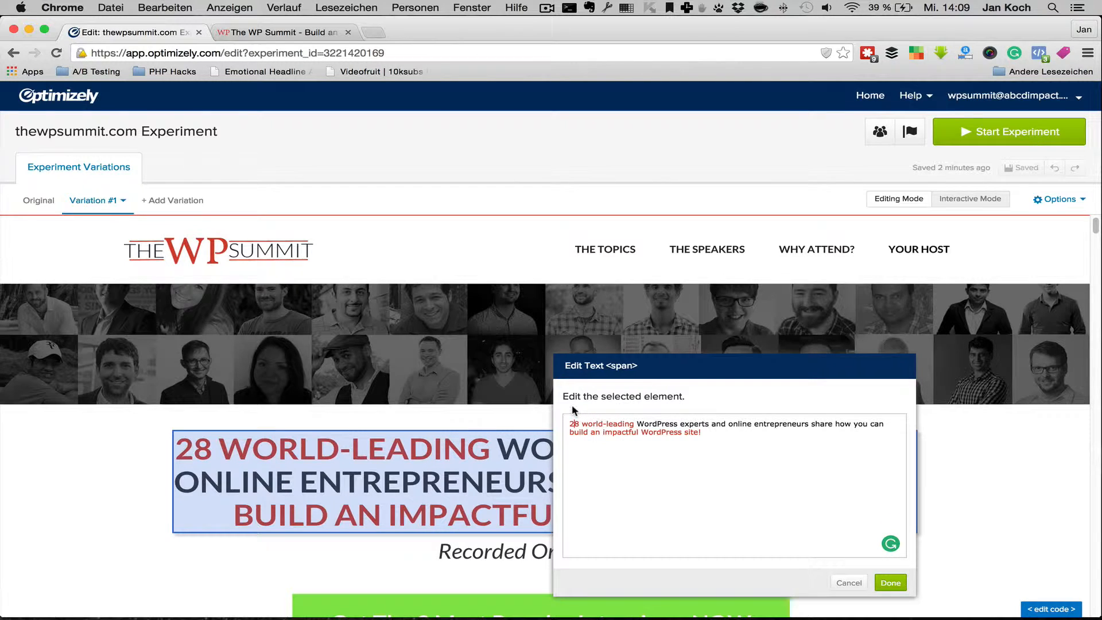
pyautogui.click(573, 424)
pyautogui.doubleClick(650, 424)
pyautogui.click(580, 423)
pyautogui.moveTo(578, 425); pyautogui.dragTo(593, 424)
pyautogui.write('g')
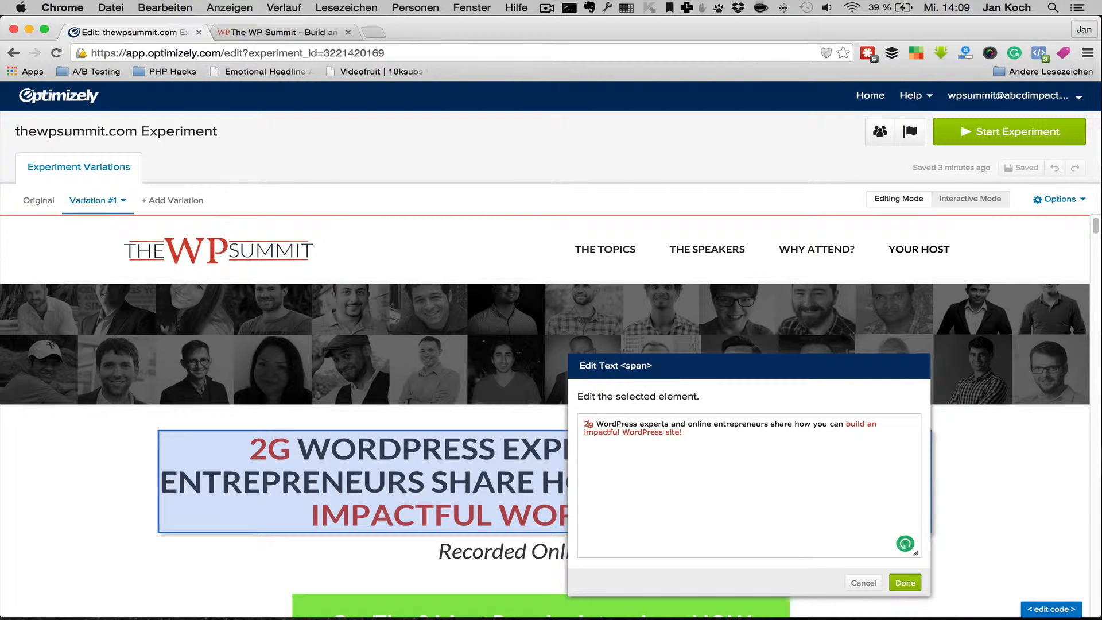
# Try random placeholder letters after the "2" in the headline text, with the edit dialog moved clear of the headline preview
pyautogui.write('jklfgjkldsjfkljgklhg')
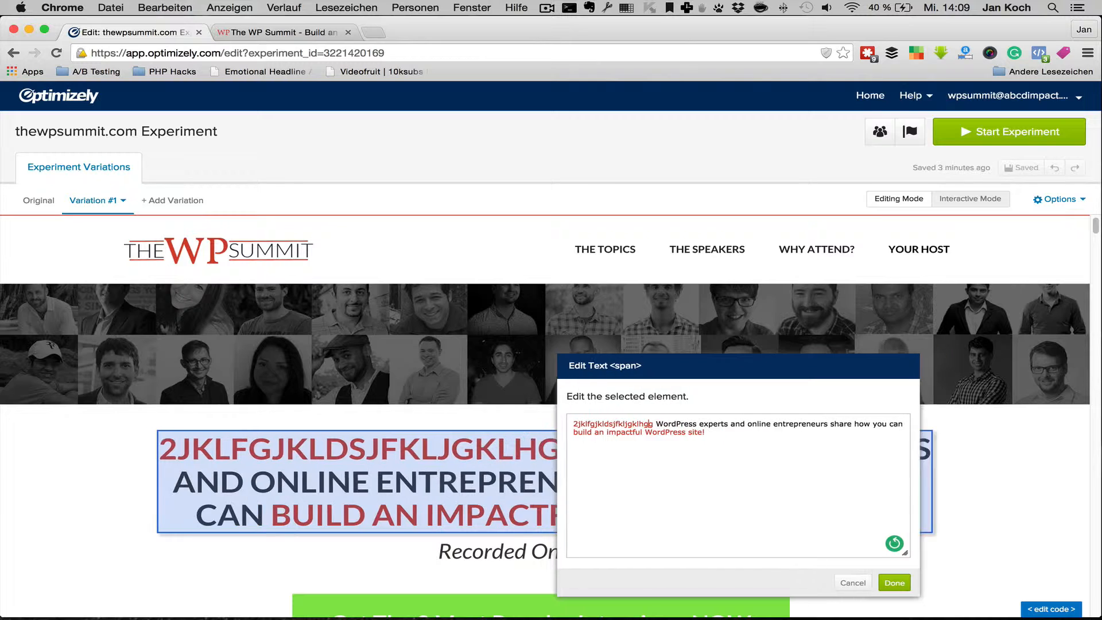
pyautogui.write('lskhglkha')
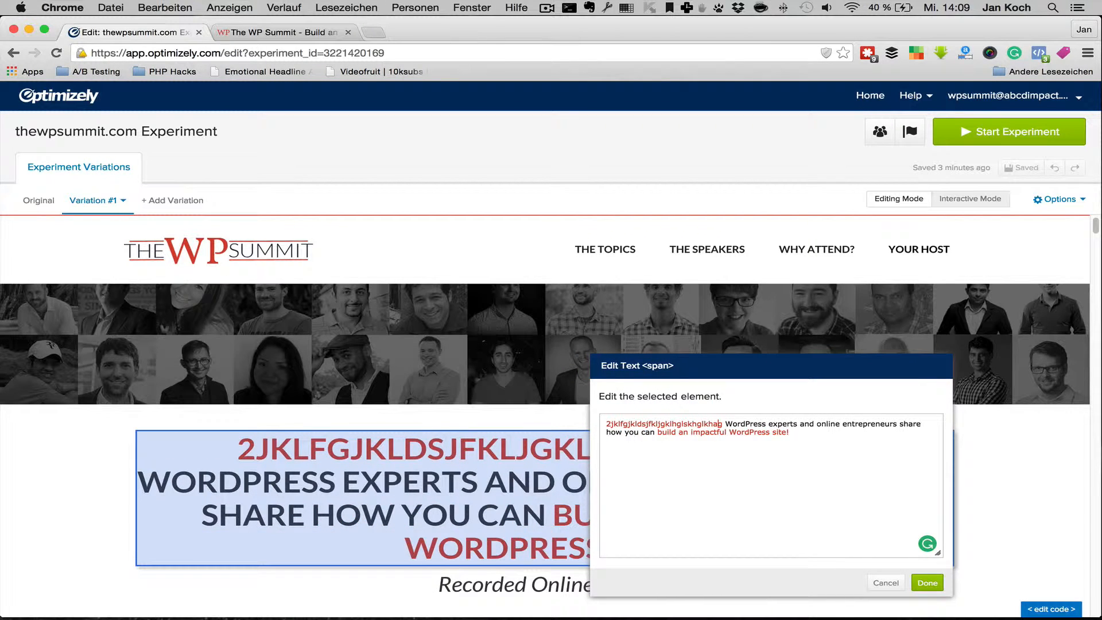
pyautogui.moveTo(716, 423); pyautogui.dragTo(610, 424)
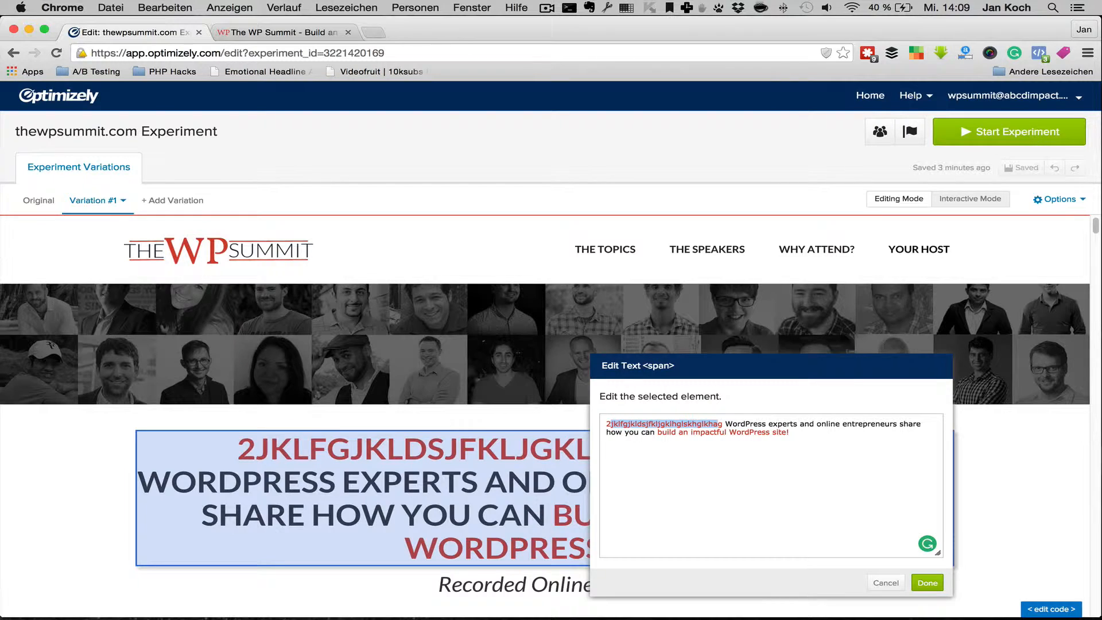
pyautogui.moveTo(764, 366); pyautogui.dragTo(904, 307)
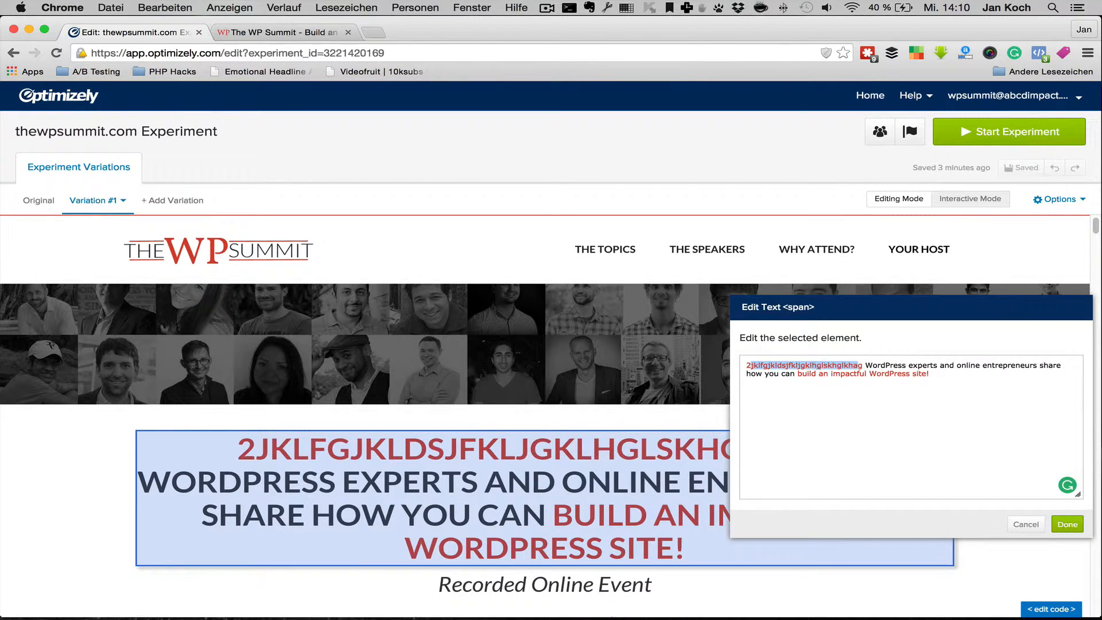
pyautogui.press('BackSpace')
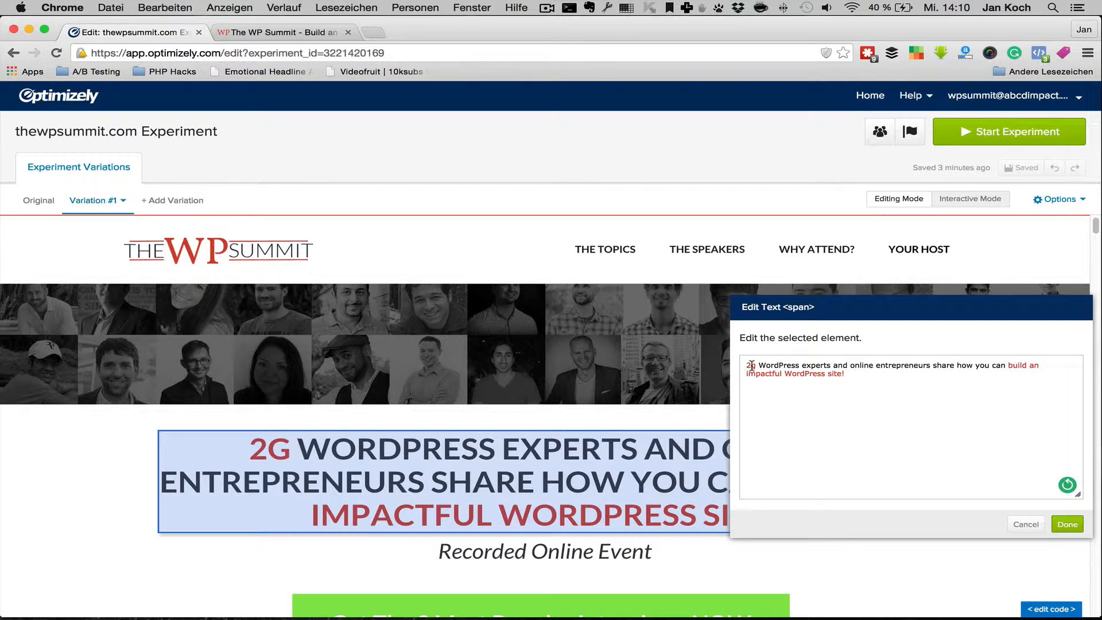
pyautogui.write('fddfsdf')
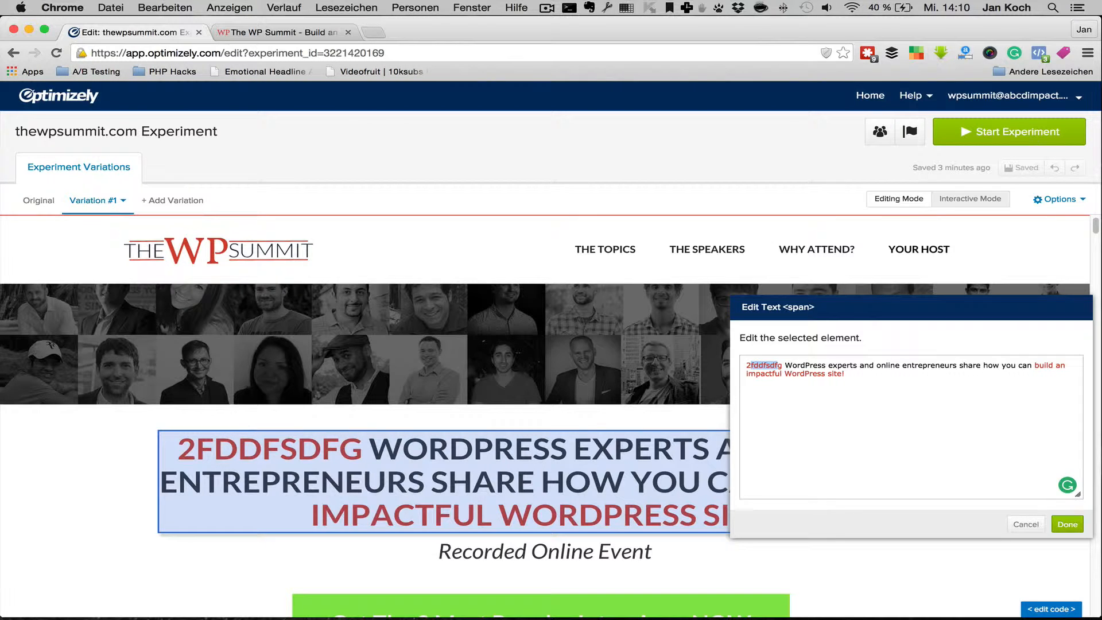
# Replace the placeholder letters at the start of the headline so that it begins with "28 Amazing"
pyautogui.write('8')
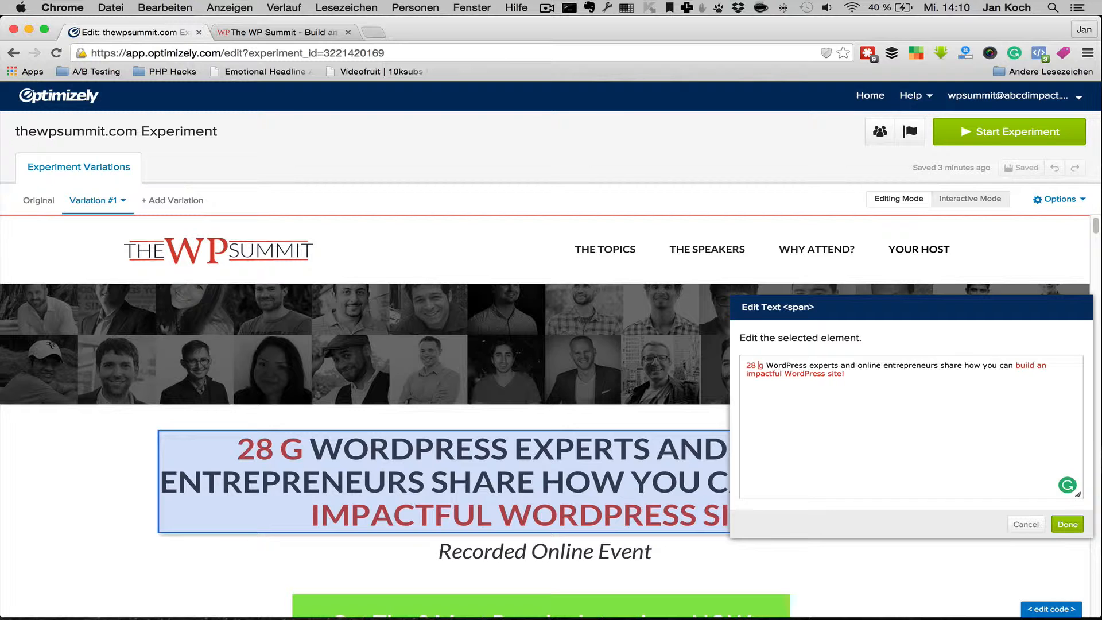
pyautogui.write('Amazing')
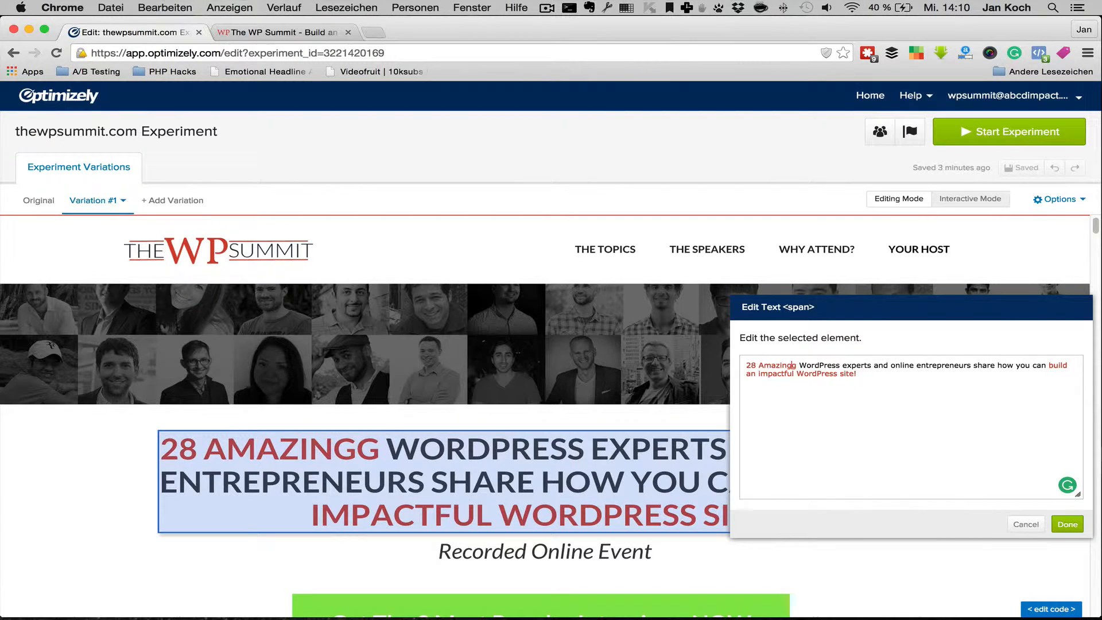
pyautogui.press('BackSpace')
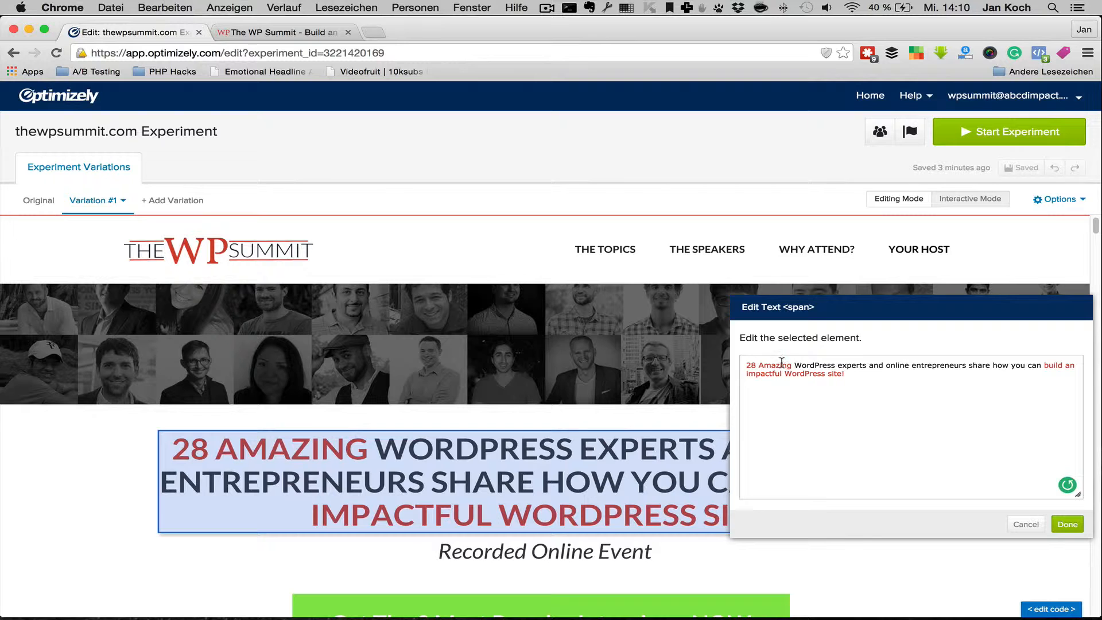
# Replace "impactful" in the headline text with "ravingly successful"
pyautogui.moveTo(844, 308); pyautogui.dragTo(607, 231)
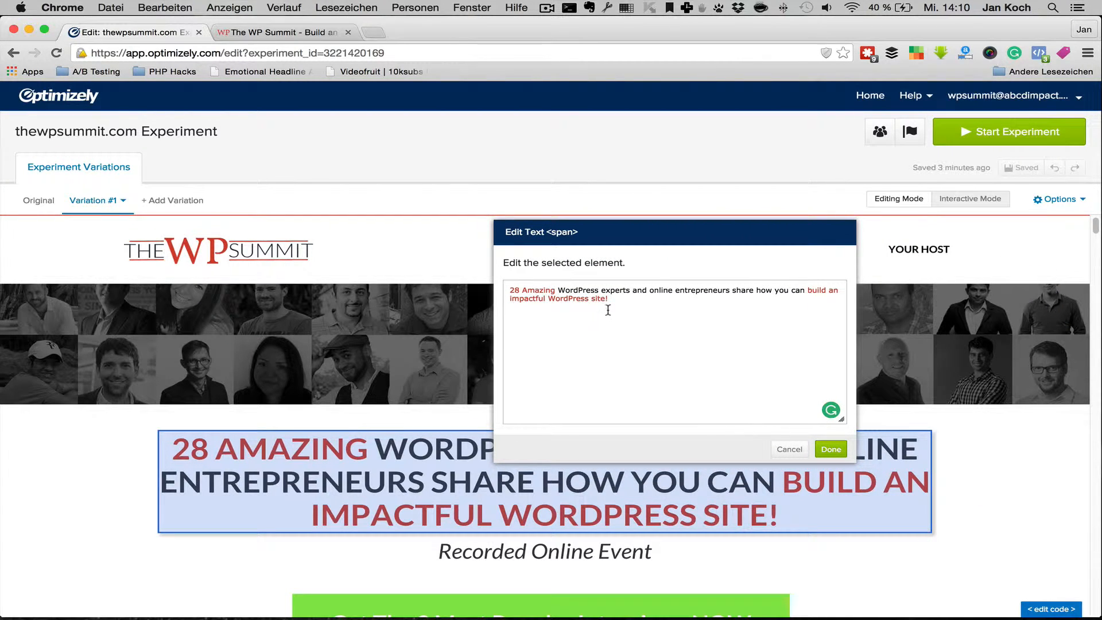
pyautogui.doubleClick(527, 301)
pyautogui.write('raving')
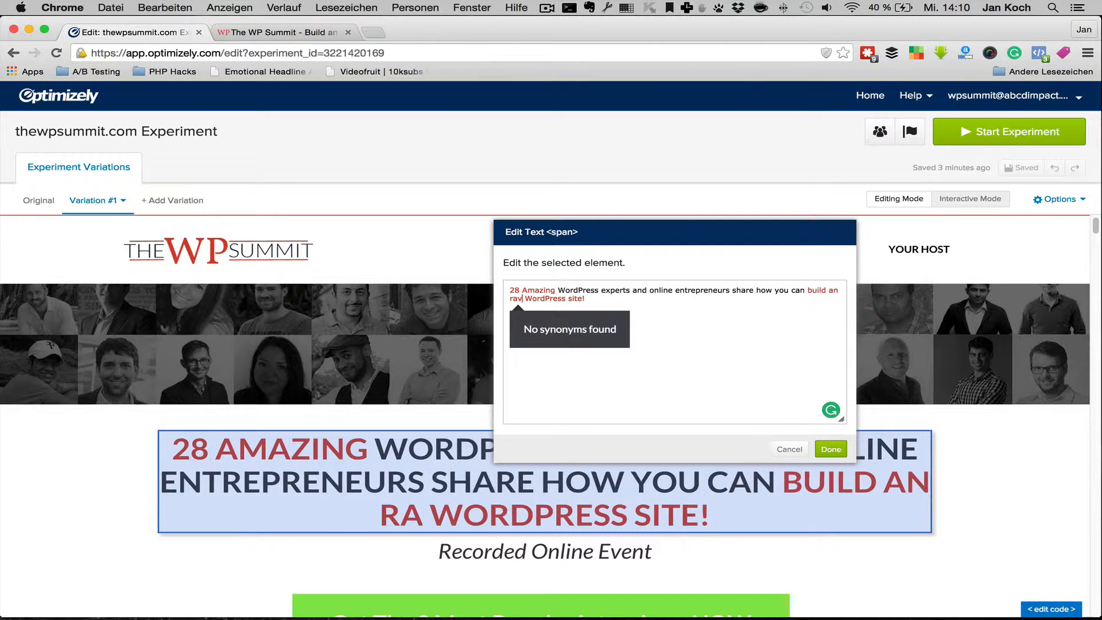
pyautogui.write('ly succes')
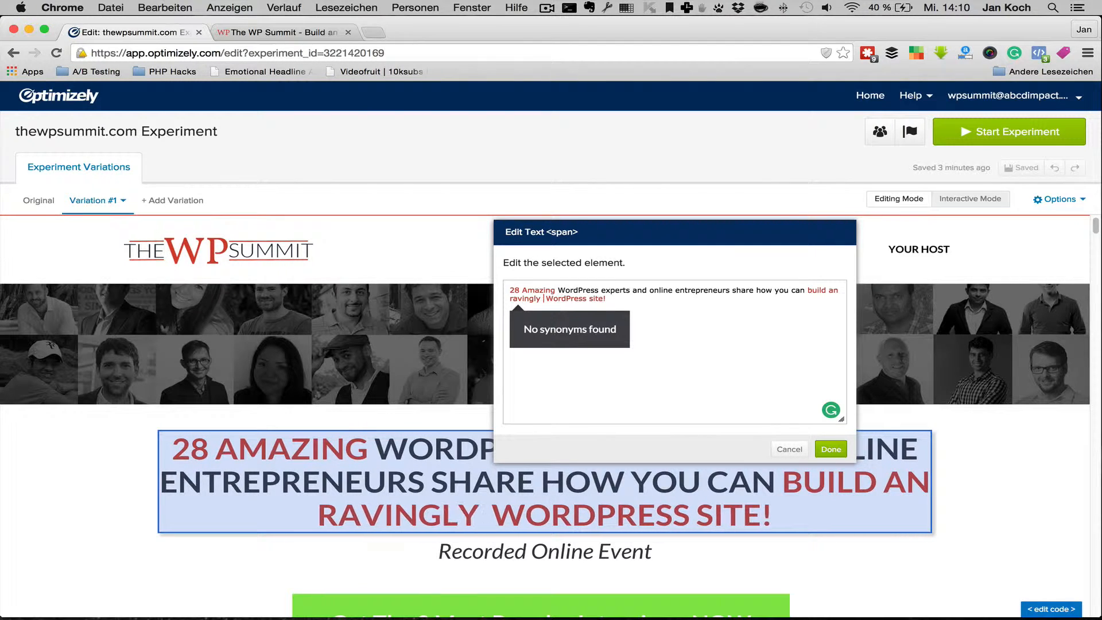
pyautogui.write('sful')
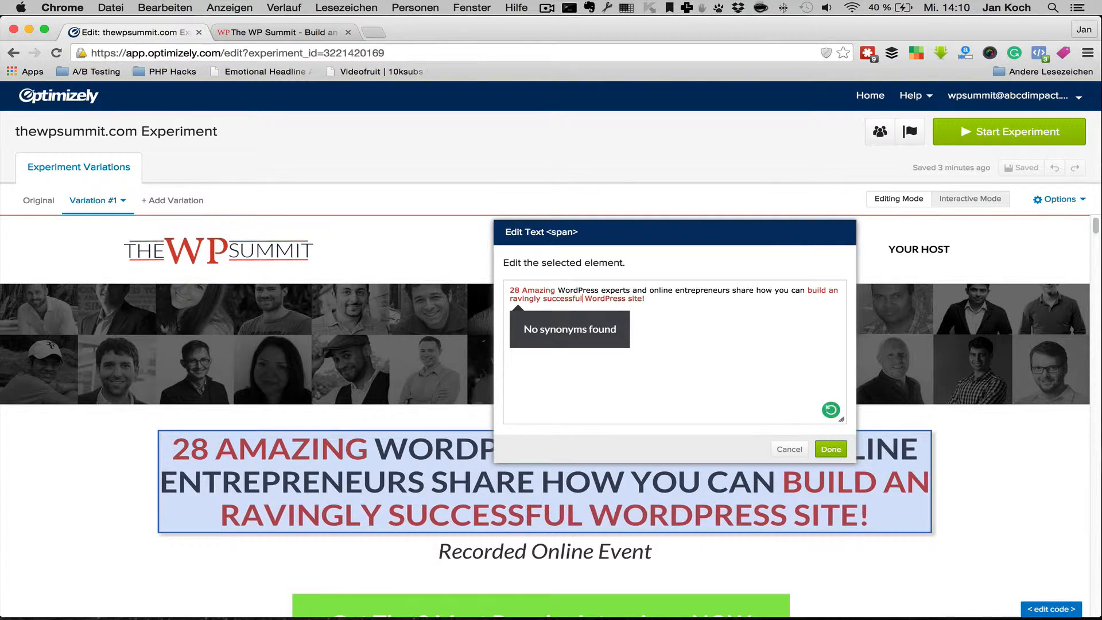
# Check the headline preview, apply the text edit and save Variation #1
pyautogui.moveTo(677, 232); pyautogui.dragTo(922, 346)
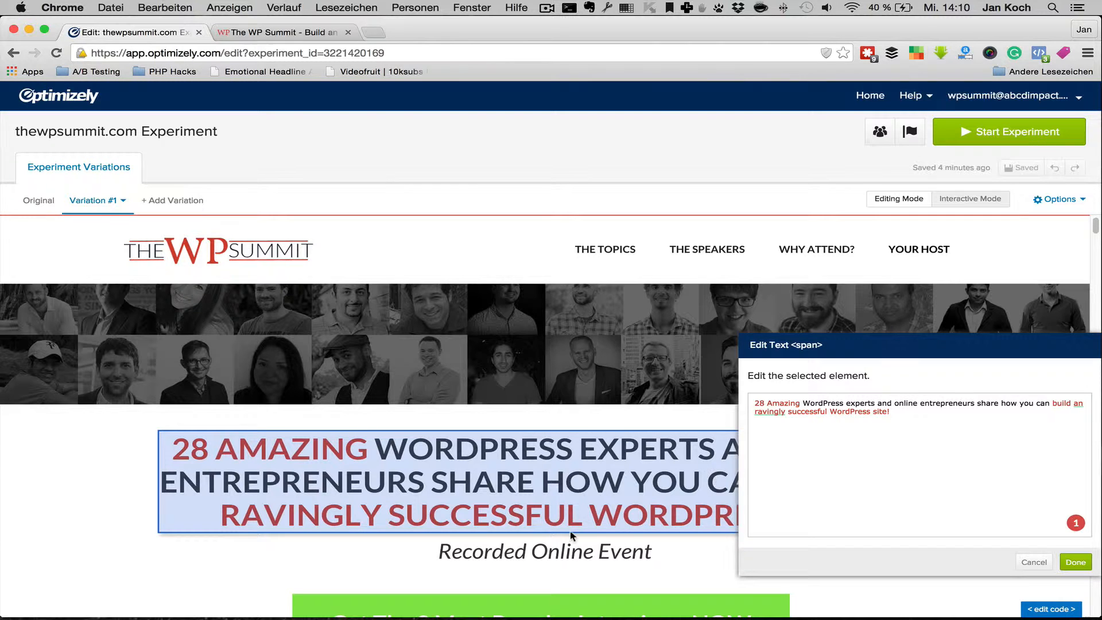
pyautogui.moveTo(833, 345); pyautogui.dragTo(689, 289)
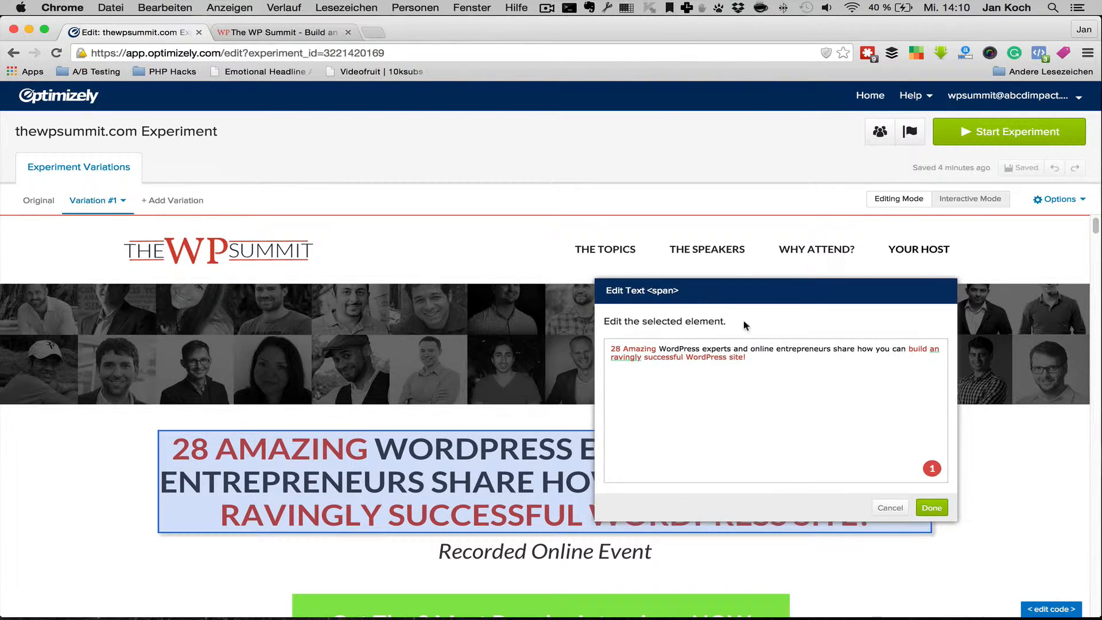
pyautogui.click(931, 508)
pyautogui.scroll(-2, 1035, 476)
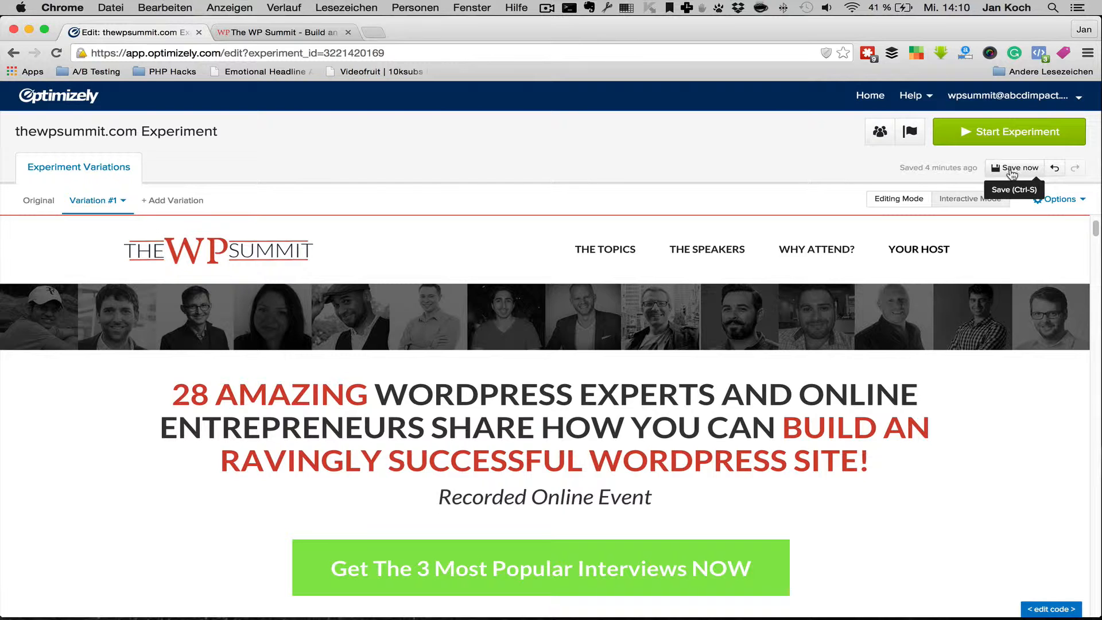
pyautogui.click(1012, 172)
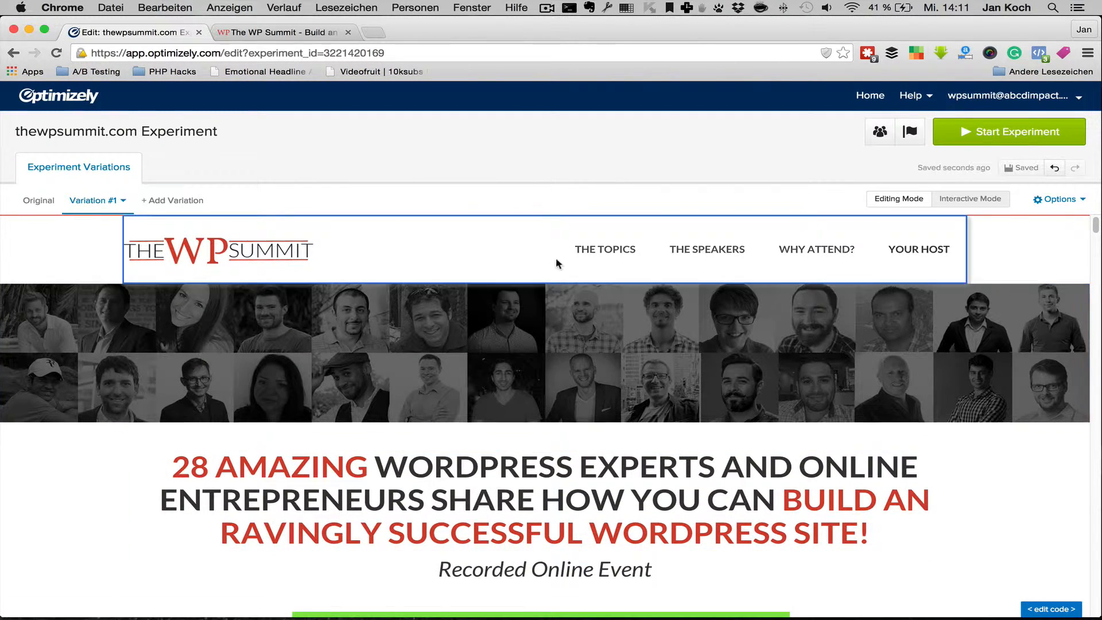
# Remove the THE TOPICS link from the header navigation and move the removal dialog clear of the navigation
pyautogui.click(641, 238)
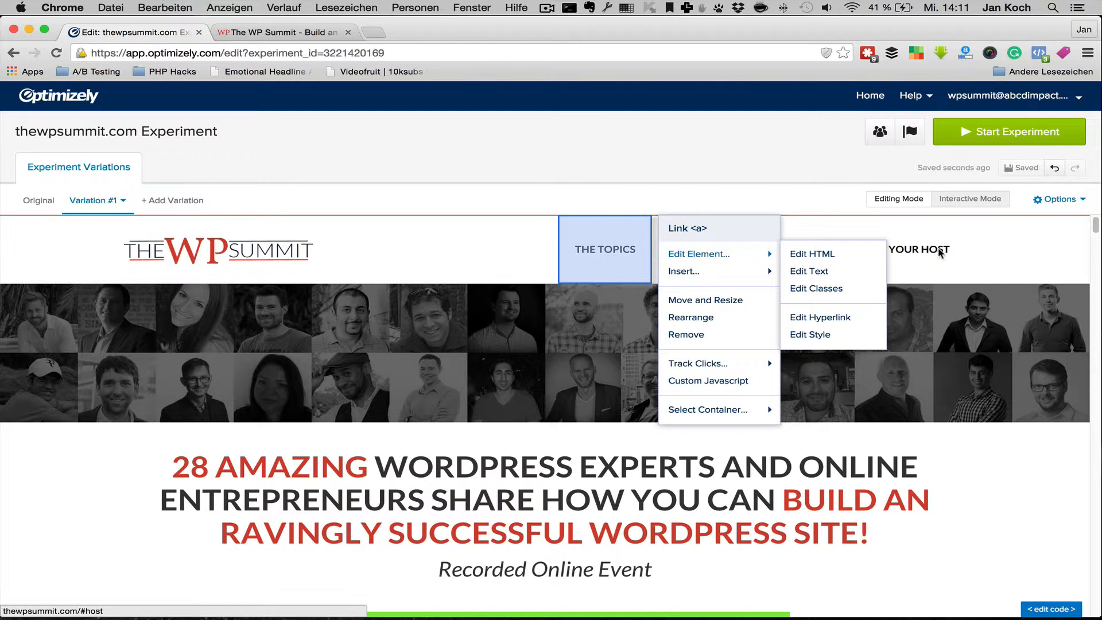
pyautogui.click(515, 257)
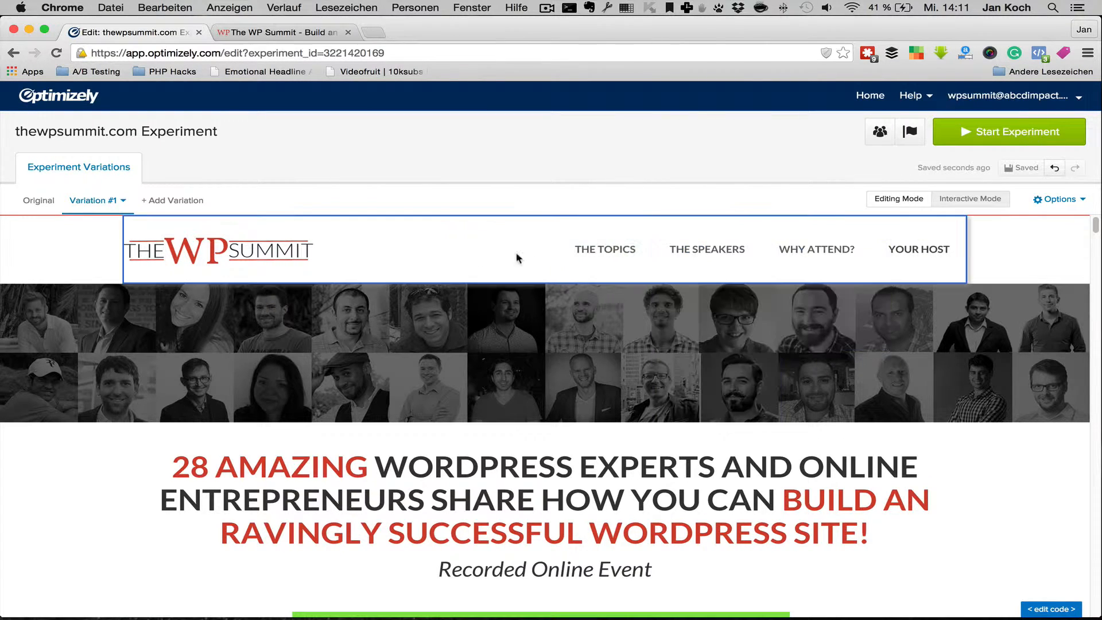
pyautogui.click(613, 256)
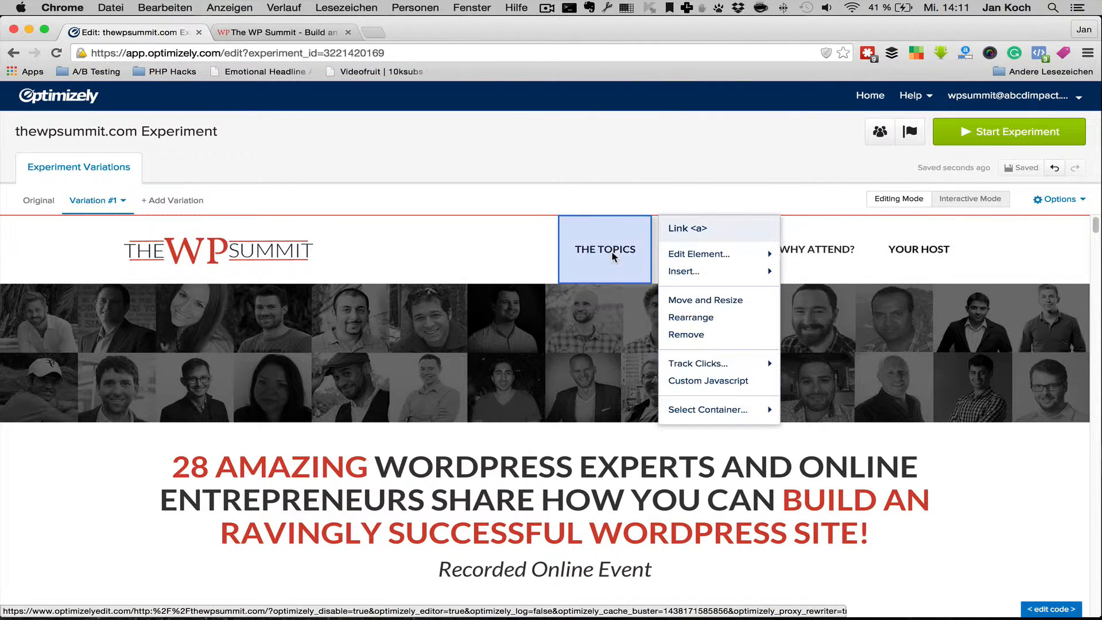
pyautogui.click(697, 341)
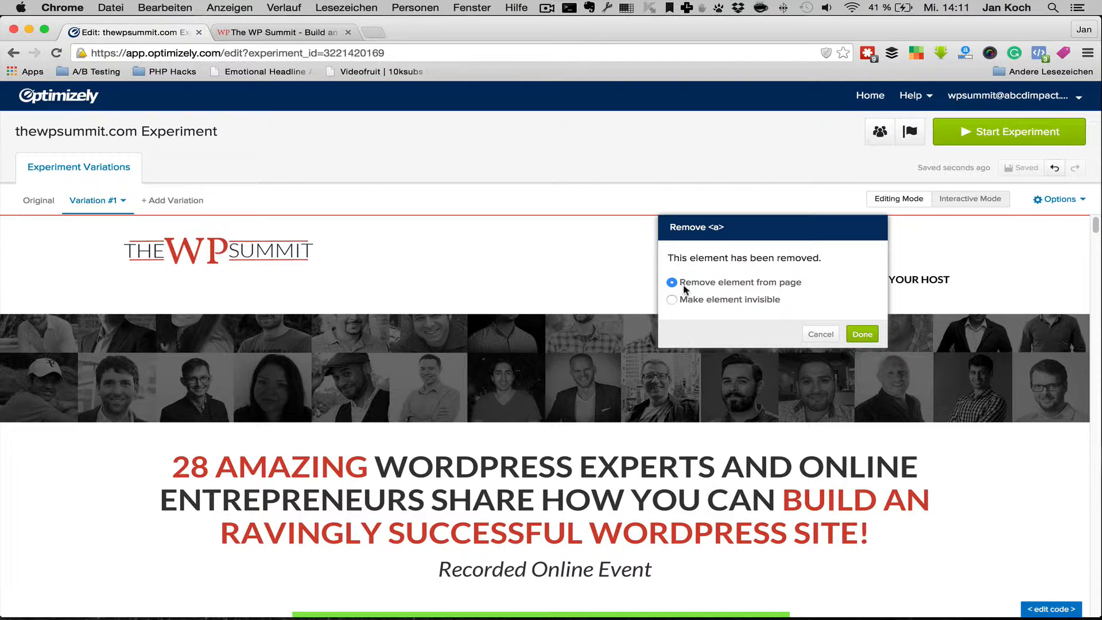
pyautogui.click(715, 294)
pyautogui.click(724, 284)
pyautogui.moveTo(771, 232); pyautogui.dragTo(859, 388)
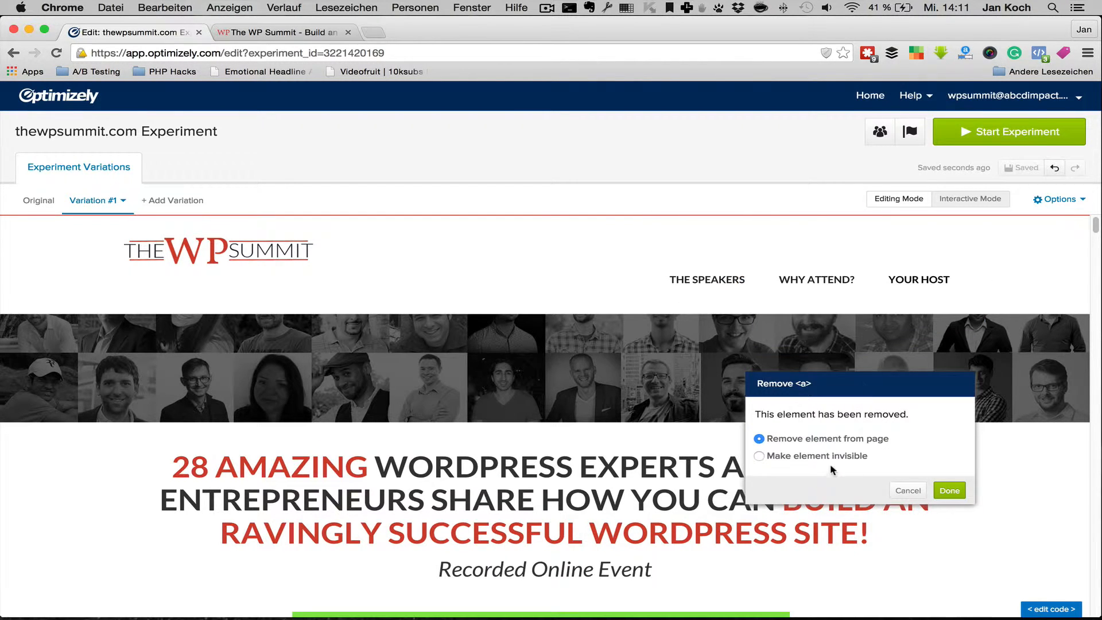
# Compare removing the THE TOPICS link from the page with hiding it, and apply the option that makes it invisible
pyautogui.click(829, 463)
pyautogui.click(840, 439)
pyautogui.click(829, 459)
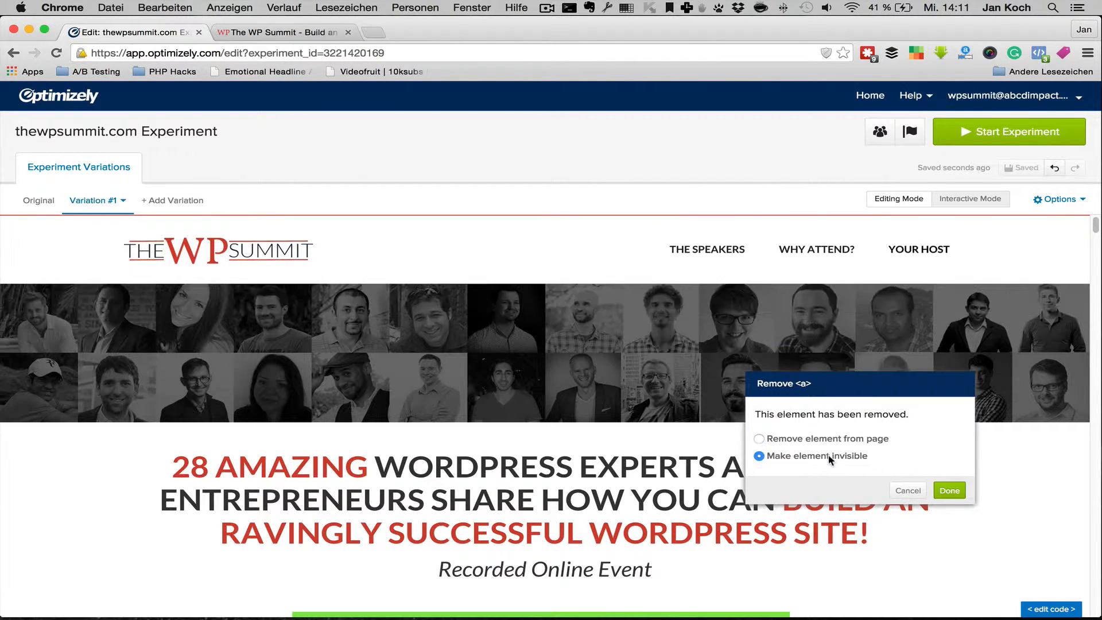
pyautogui.click(839, 442)
pyautogui.click(832, 458)
pyautogui.click(839, 440)
pyautogui.click(838, 458)
pyautogui.click(848, 440)
pyautogui.click(844, 459)
pyautogui.click(950, 492)
# Make the THE SPEAKERS link in the header navigation invisible
pyautogui.click(715, 255)
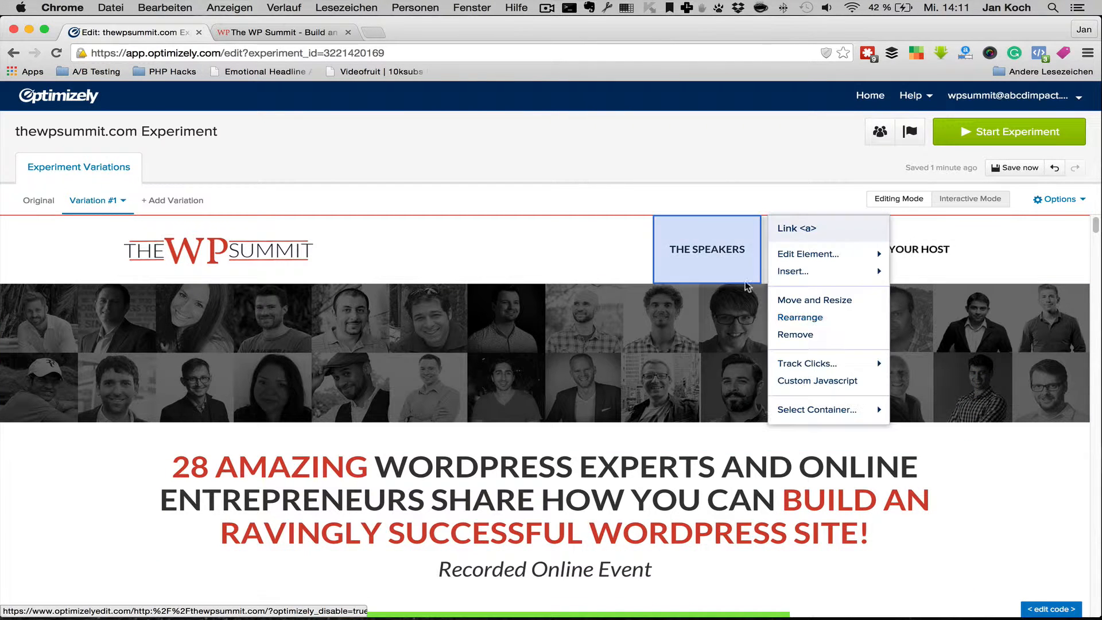
pyautogui.click(829, 340)
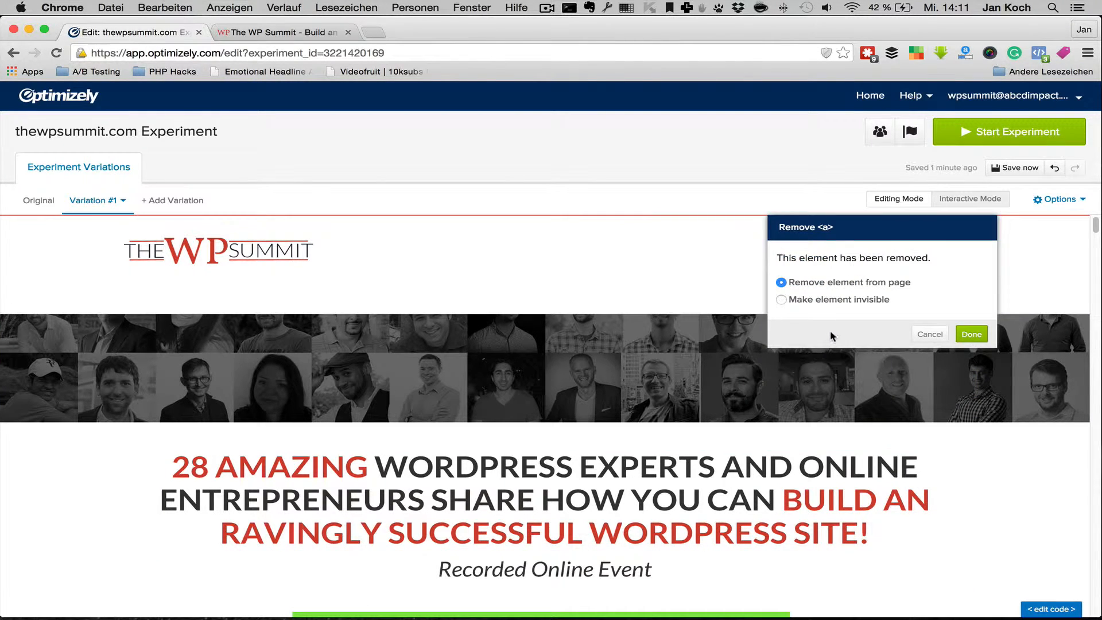
pyautogui.click(841, 301)
pyautogui.click(971, 333)
# Make the WHY ATTEND? link in the header navigation invisible
pyautogui.click(868, 263)
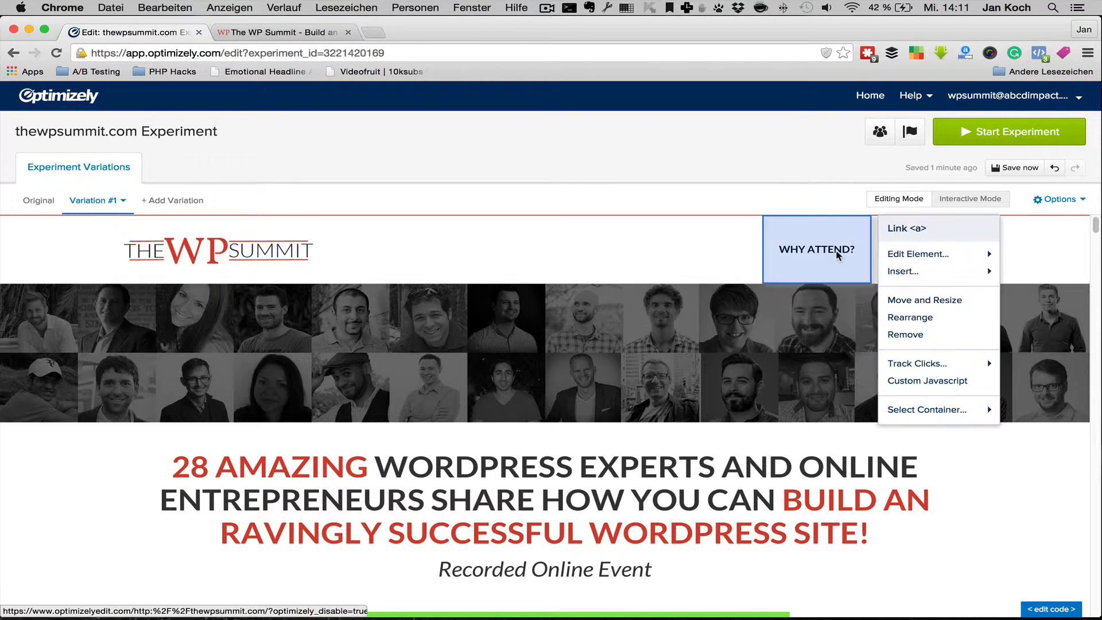
pyautogui.click(906, 335)
pyautogui.click(541, 299)
pyautogui.click(731, 332)
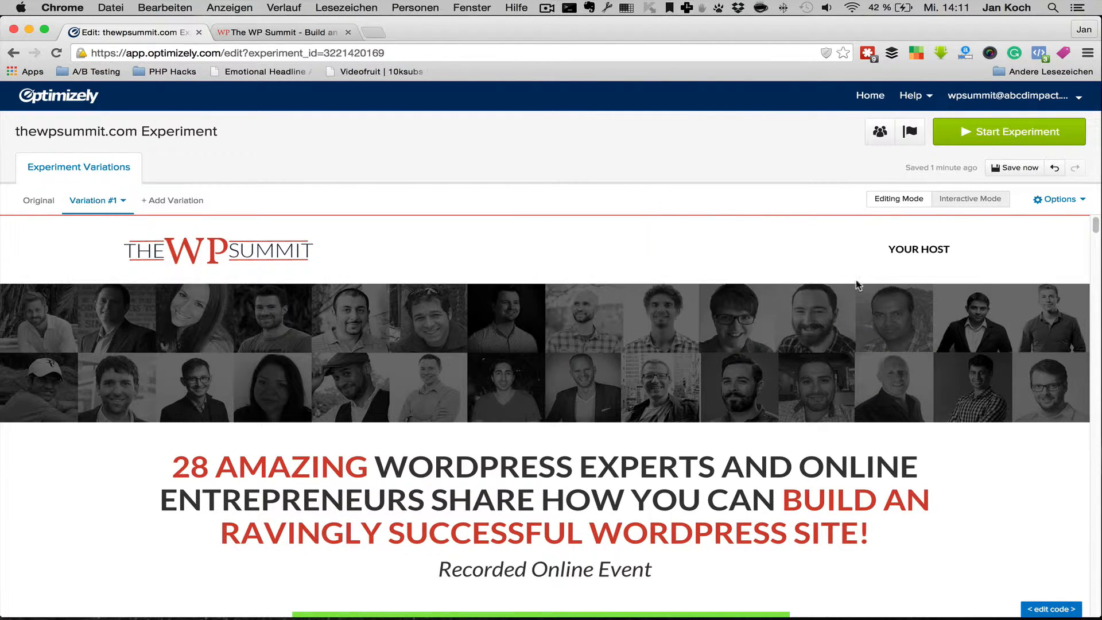
# Make the YOUR HOST link in the header navigation invisible and save Variation #1
pyautogui.click(876, 276)
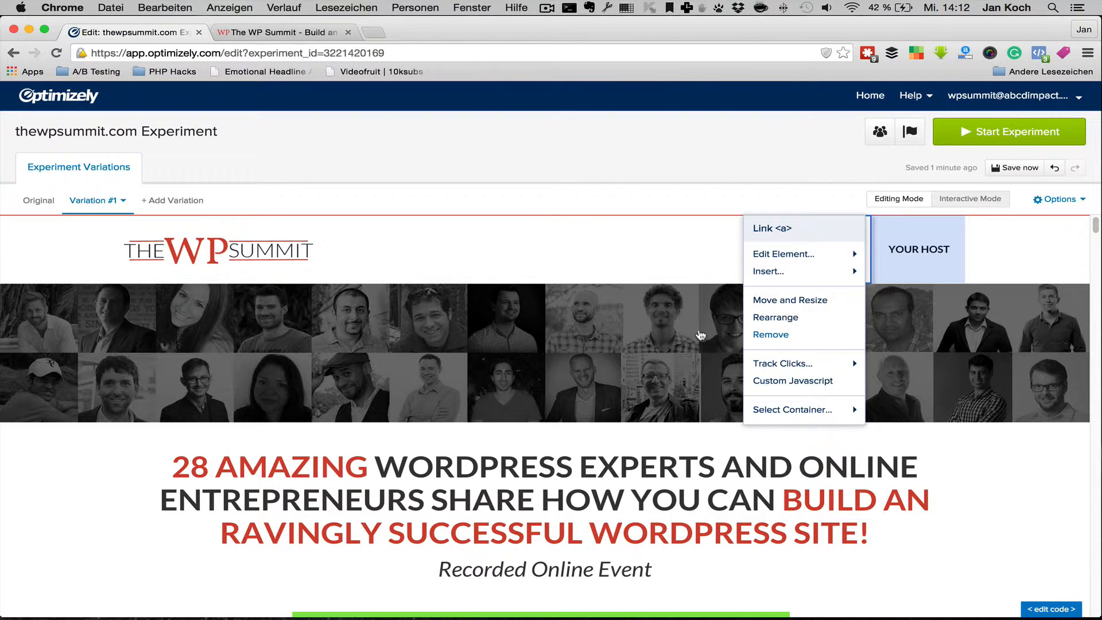
pyautogui.click(771, 334)
pyautogui.click(701, 302)
pyautogui.click(838, 334)
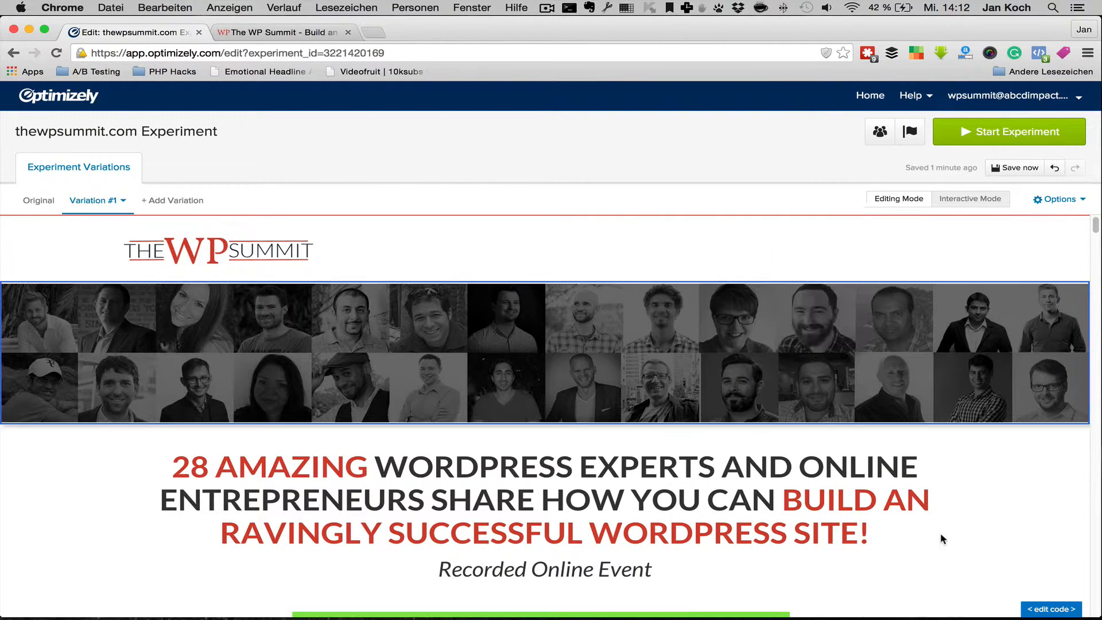
pyautogui.click(1025, 175)
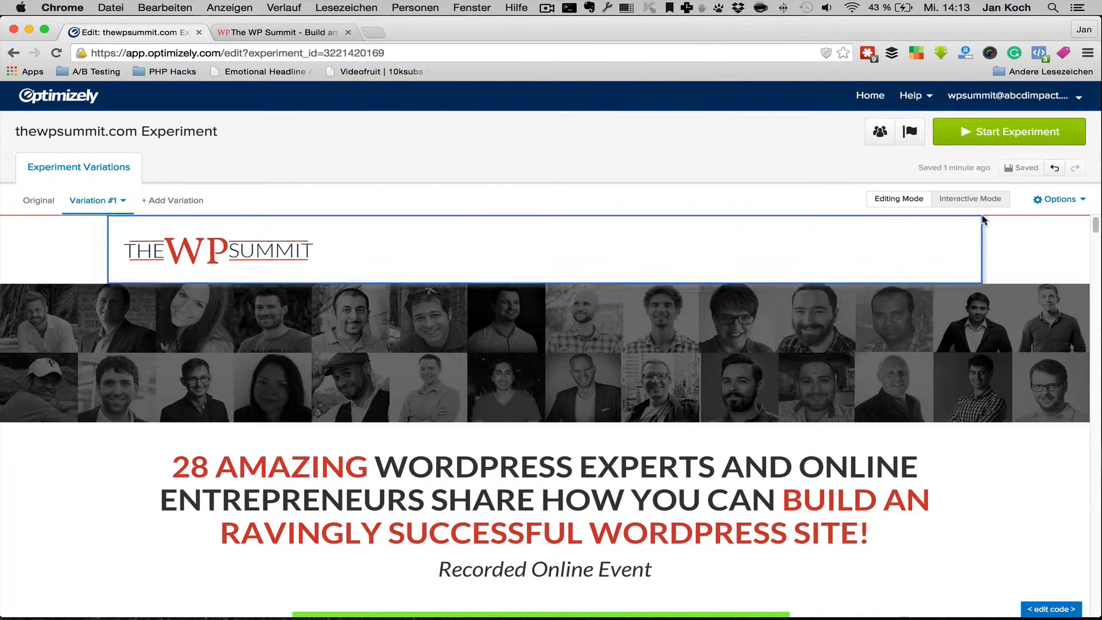
# Try to start the experiment, open the Starter plan sign-up and compare the Starter and Enterprise plan features
pyautogui.click(1016, 136)
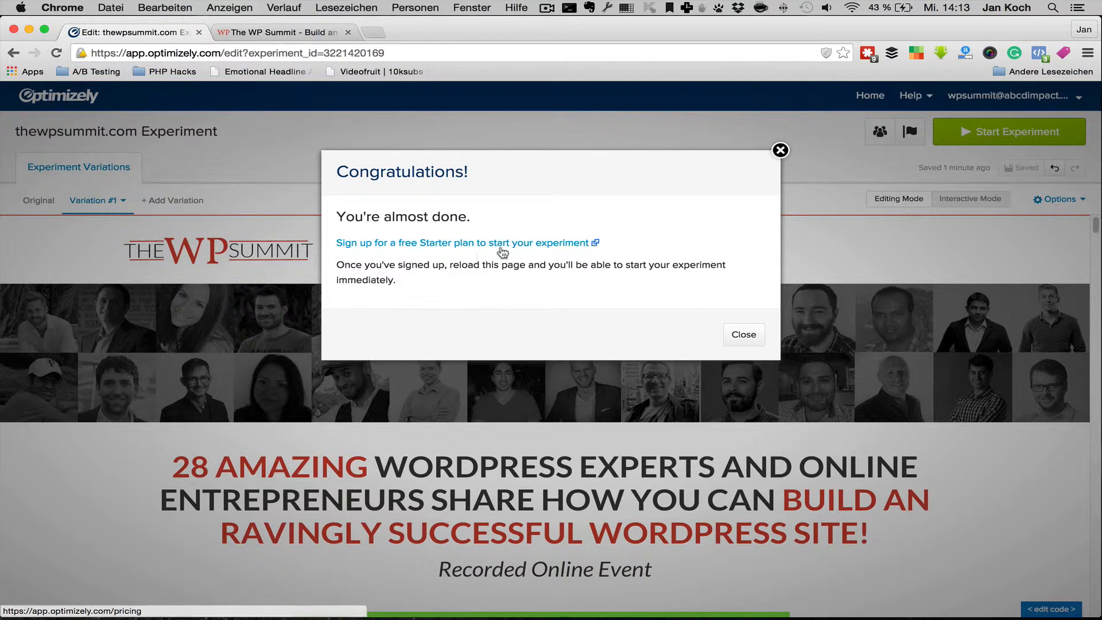
pyautogui.click(537, 247)
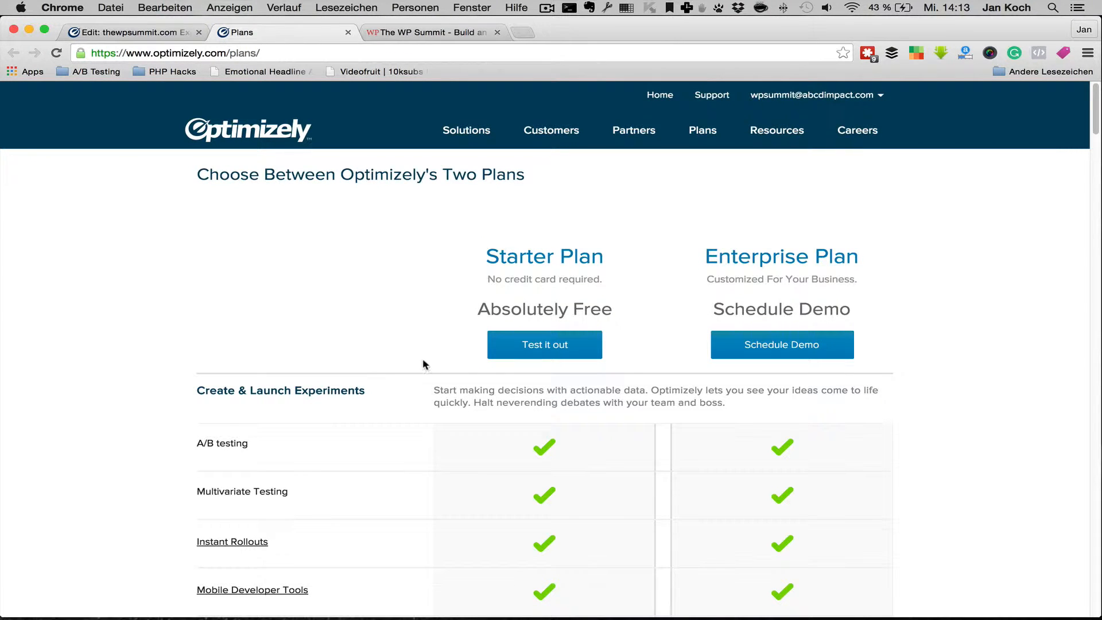
pyautogui.scroll(-15, 415, 351)
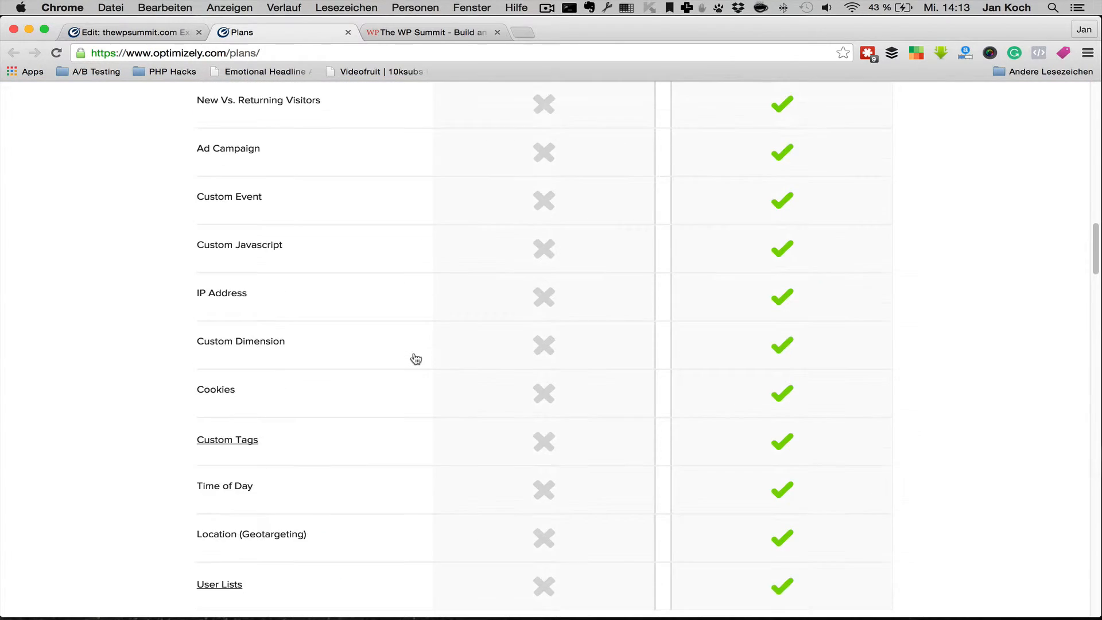
pyautogui.scroll(10, 414, 353)
pyautogui.scroll(6, 416, 359)
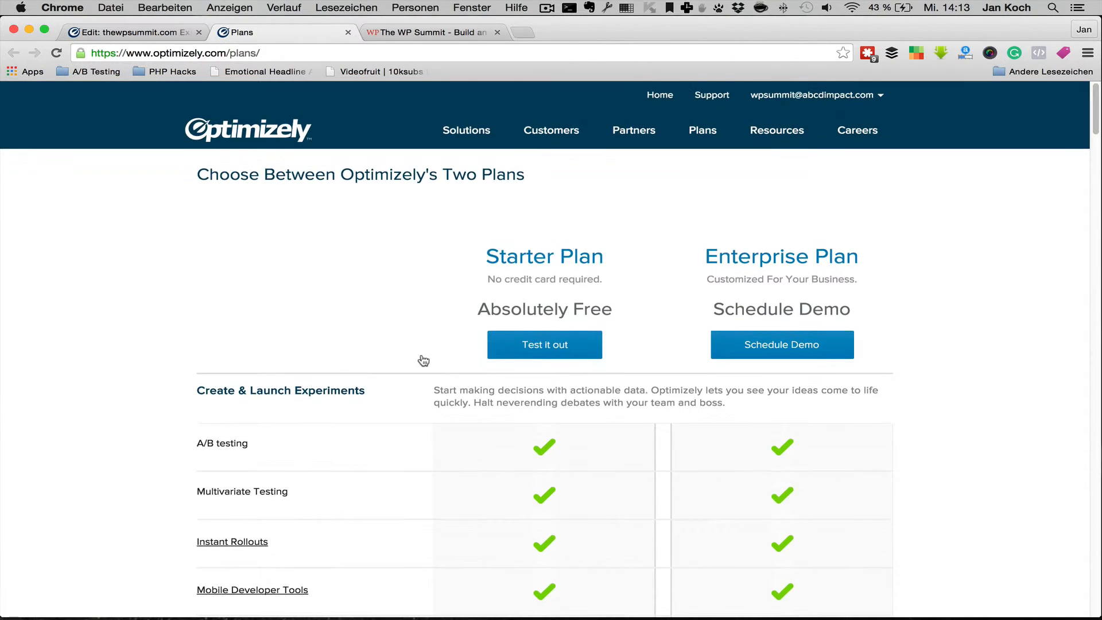
# Choose the free Starter Plan for the account
pyautogui.click(563, 346)
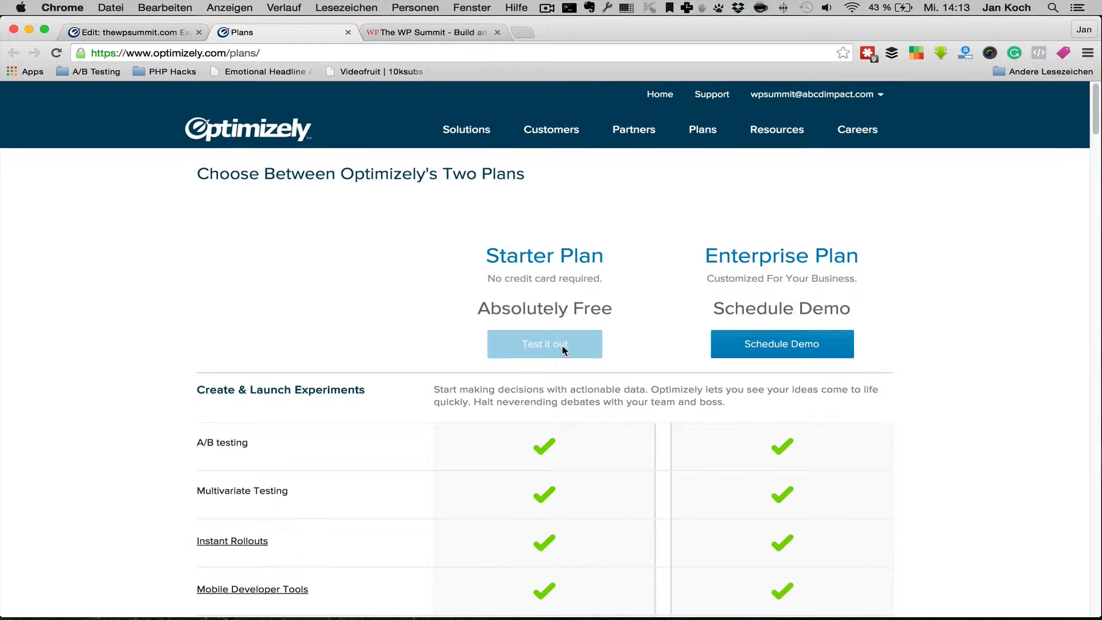
pyautogui.scroll(-20, 563, 347)
pyautogui.scroll(-15, 565, 350)
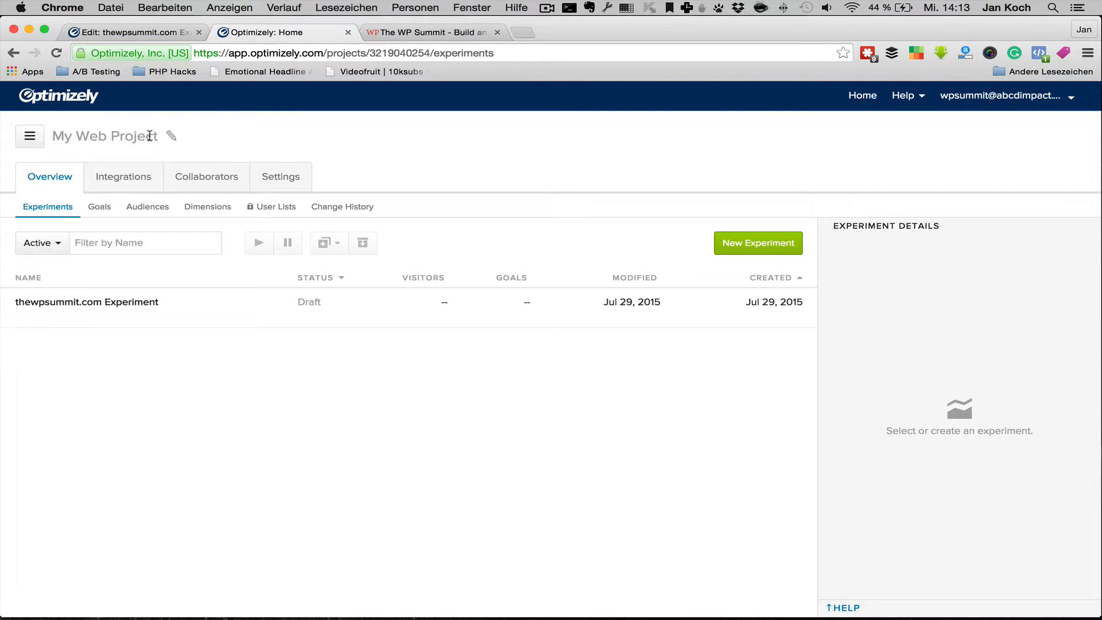
# Rename the web project as "The WP Summit"
pyautogui.click(170, 136)
pyautogui.moveTo(183, 136); pyautogui.dragTo(50, 135)
pyautogui.write('The WP Summit')
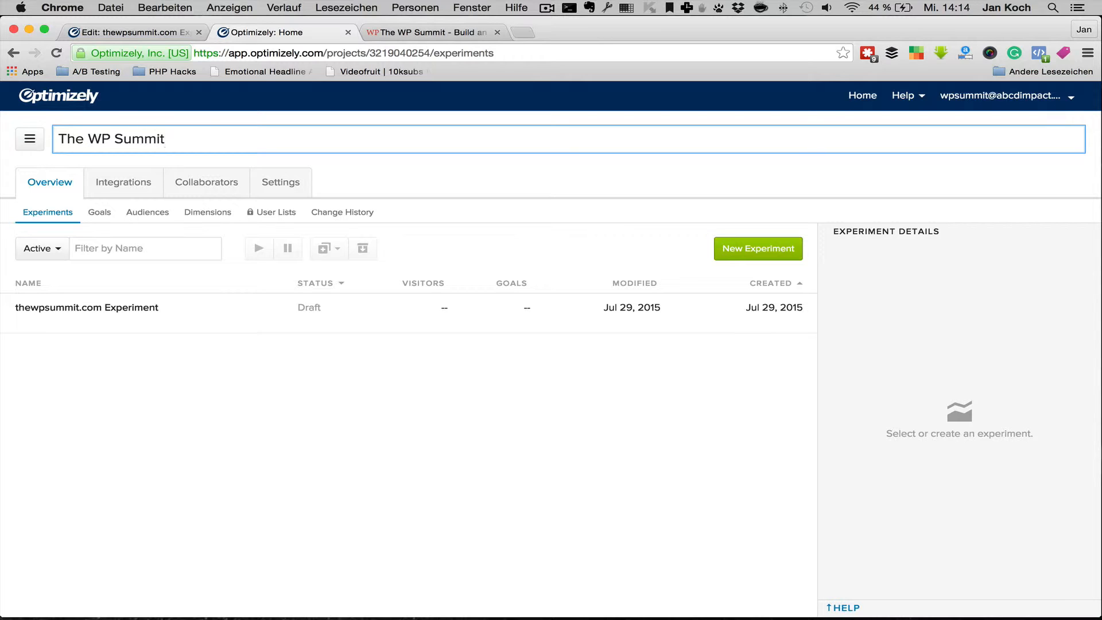
pyautogui.press('Return')
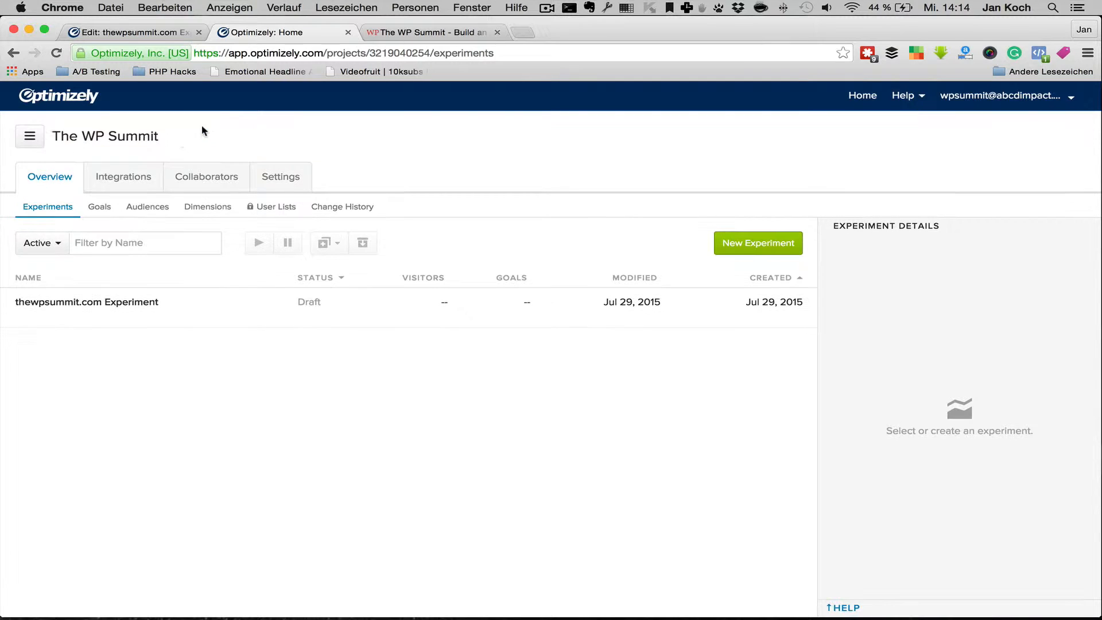
pyautogui.click(137, 141)
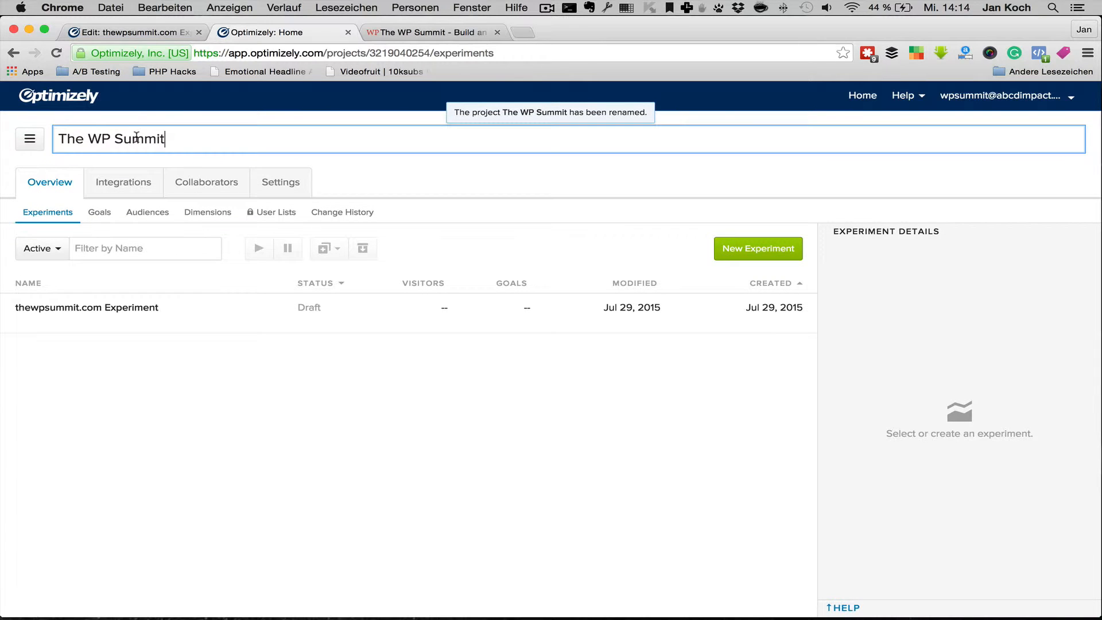
pyautogui.click(408, 177)
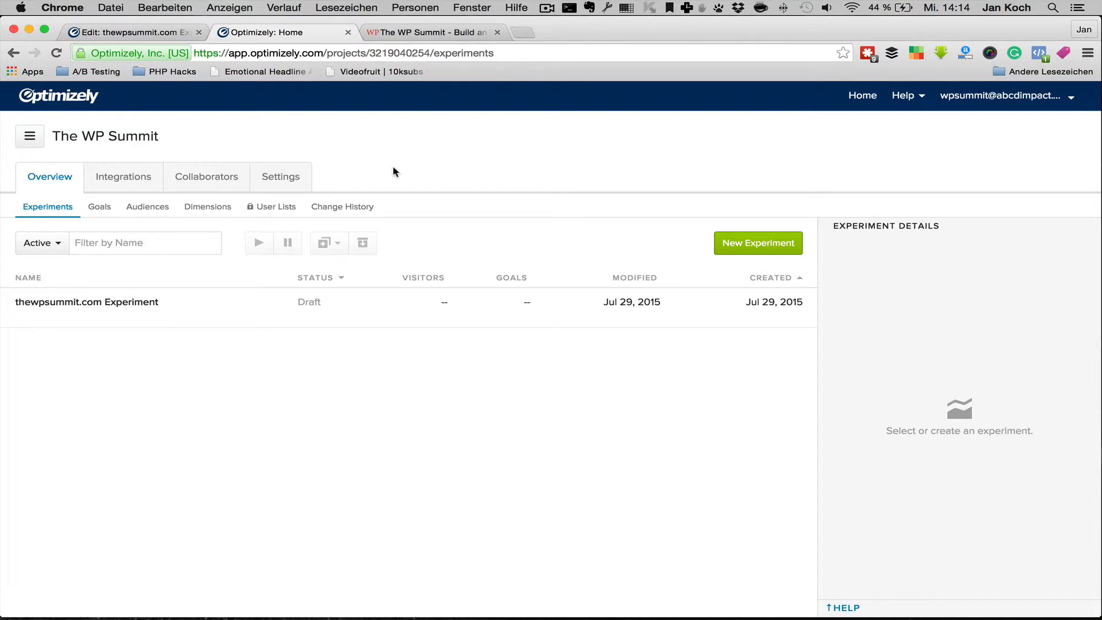
# Open the implementation settings of The WP Summit project and copy its Optimizely script snippet
pyautogui.click(142, 182)
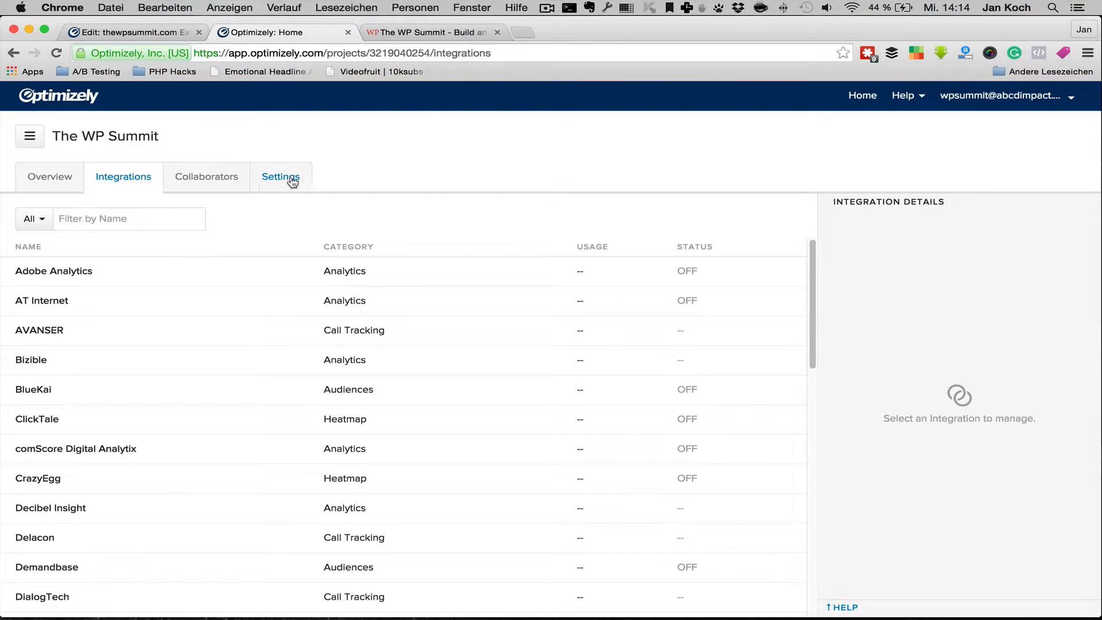
pyautogui.click(281, 179)
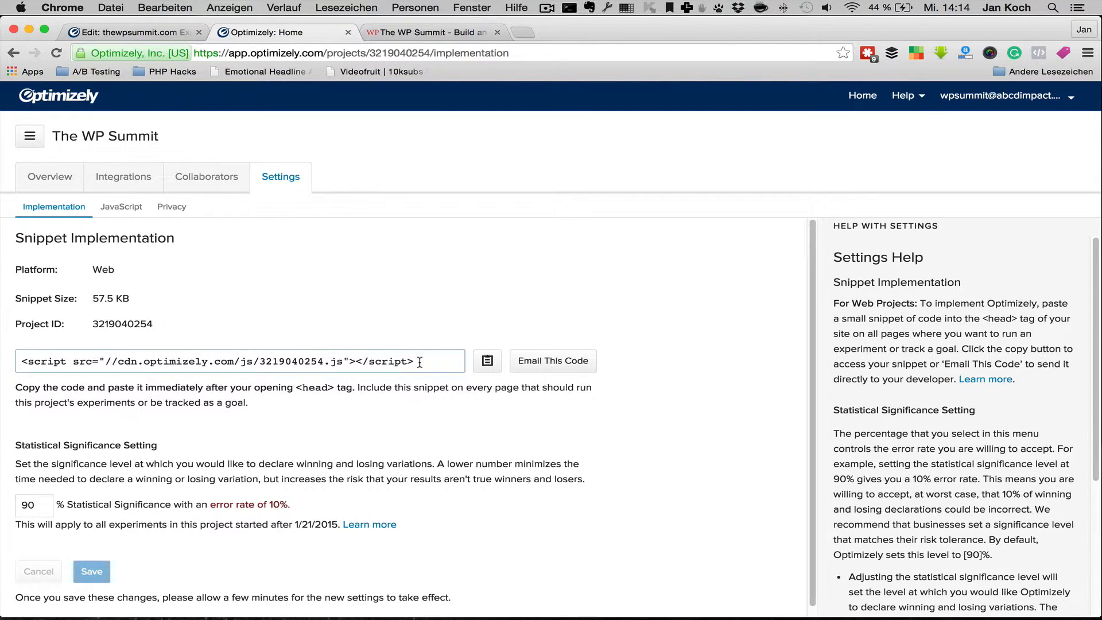
pyautogui.click(487, 366)
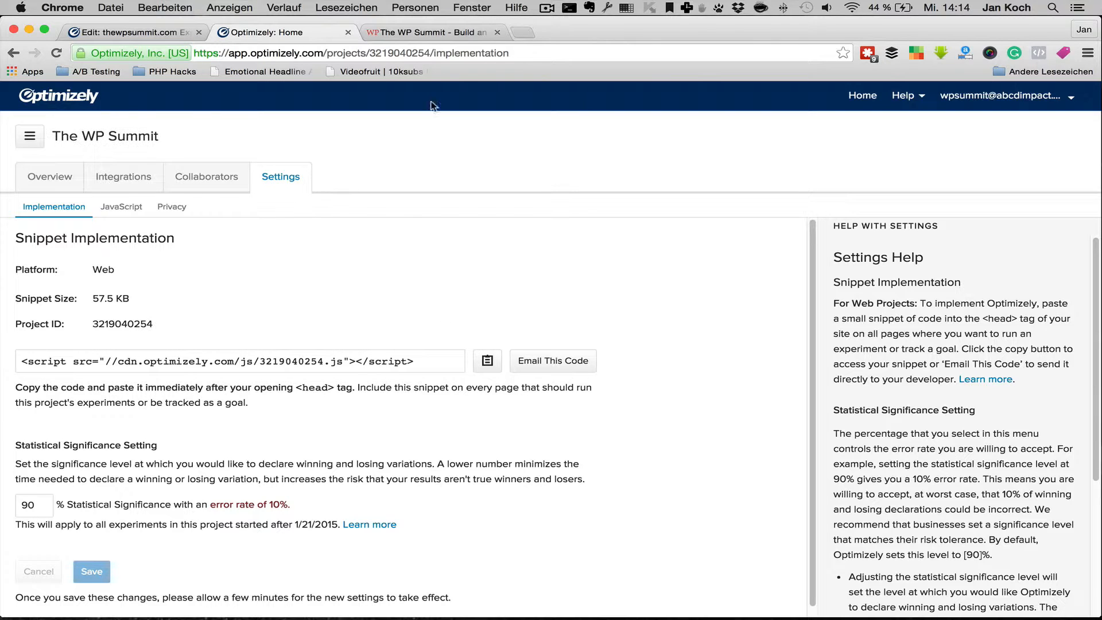
# Switch to the thewpsummit.com site and open the installed plugins in its WordPress dashboard
pyautogui.click(439, 34)
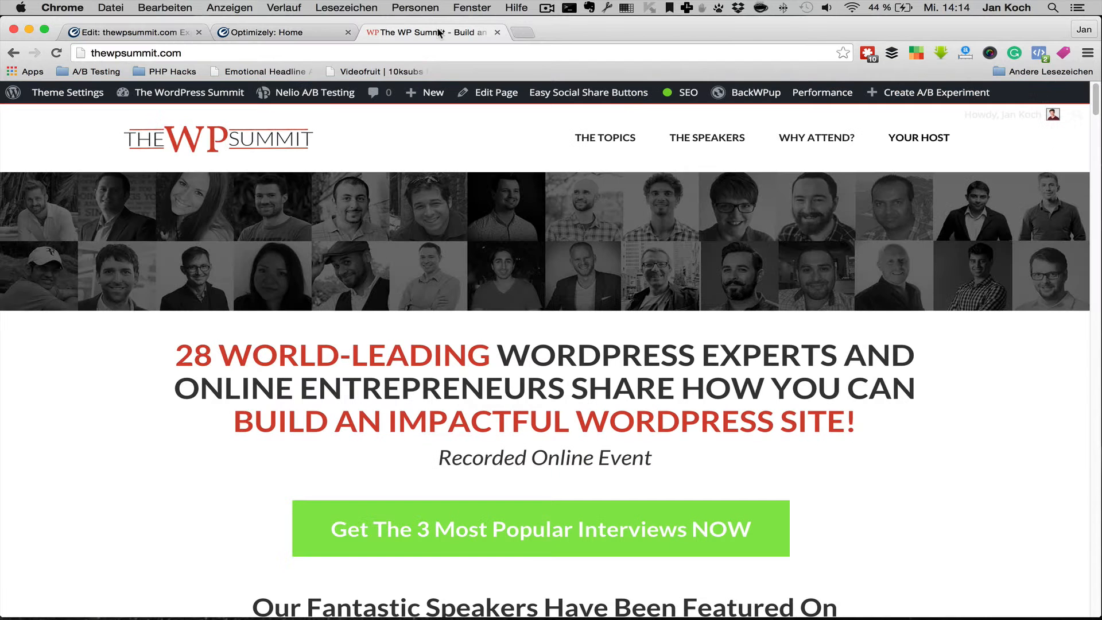
pyautogui.moveTo(190, 99)
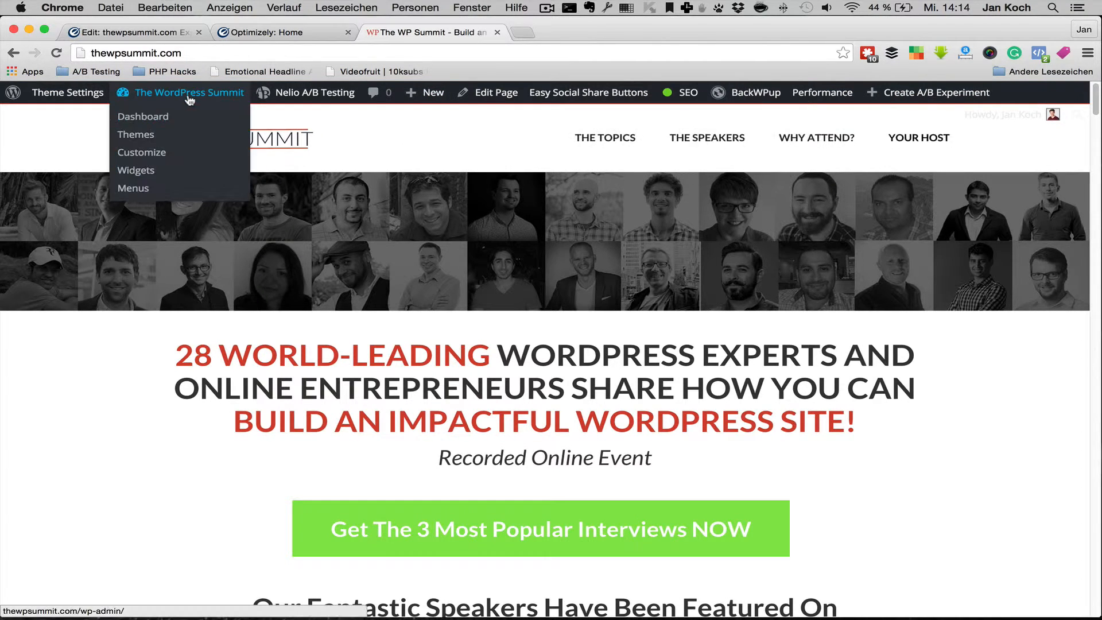
pyautogui.click(152, 123)
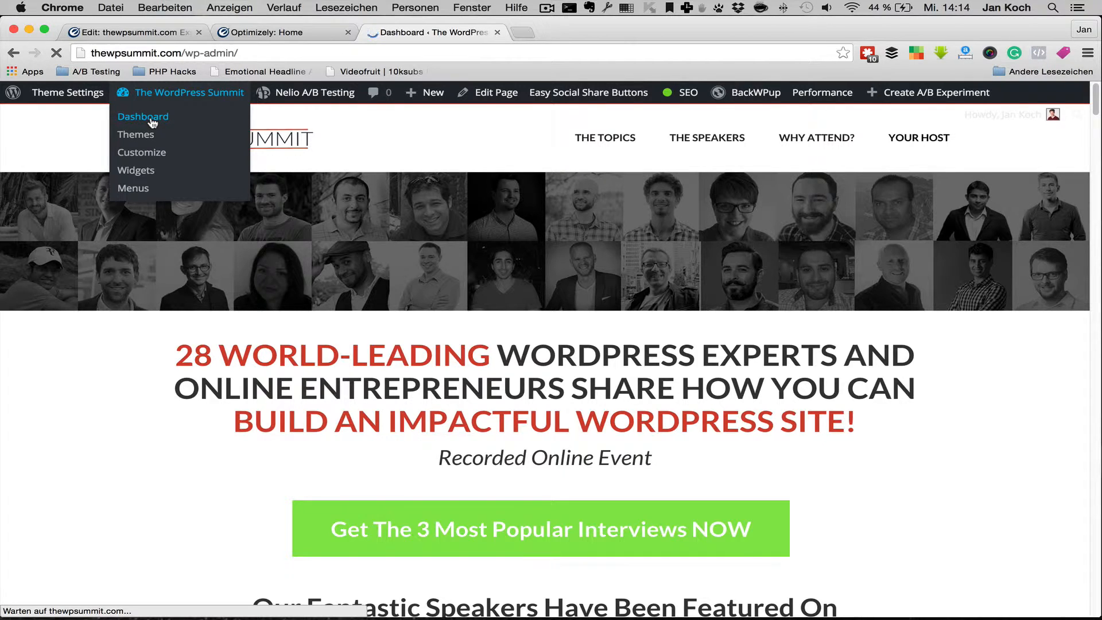
pyautogui.scroll(-2, 129, 374)
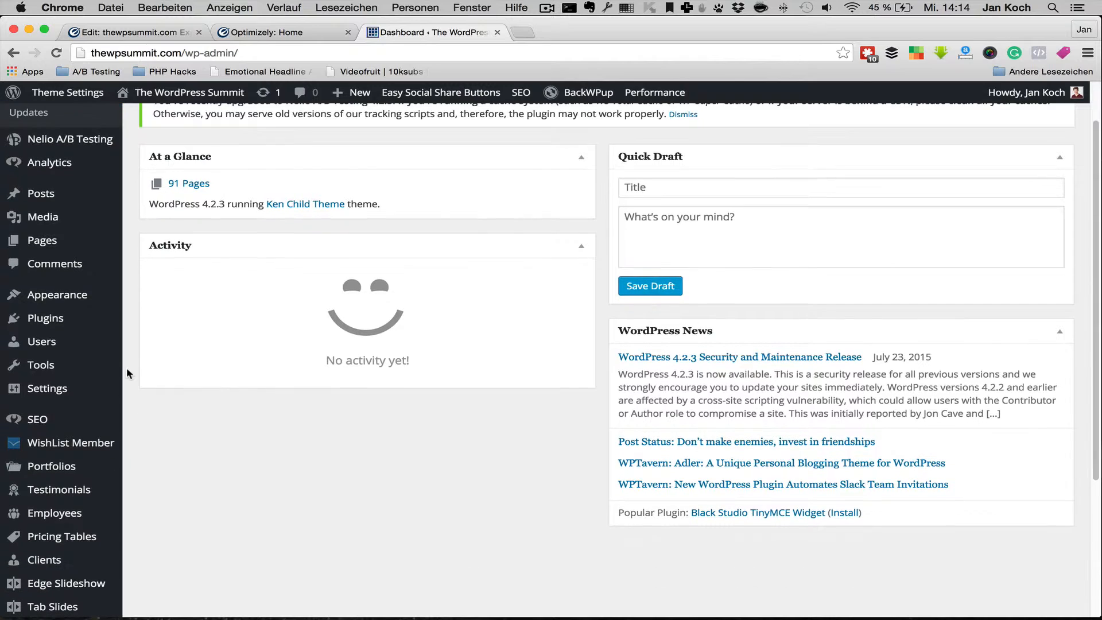
pyautogui.moveTo(109, 317)
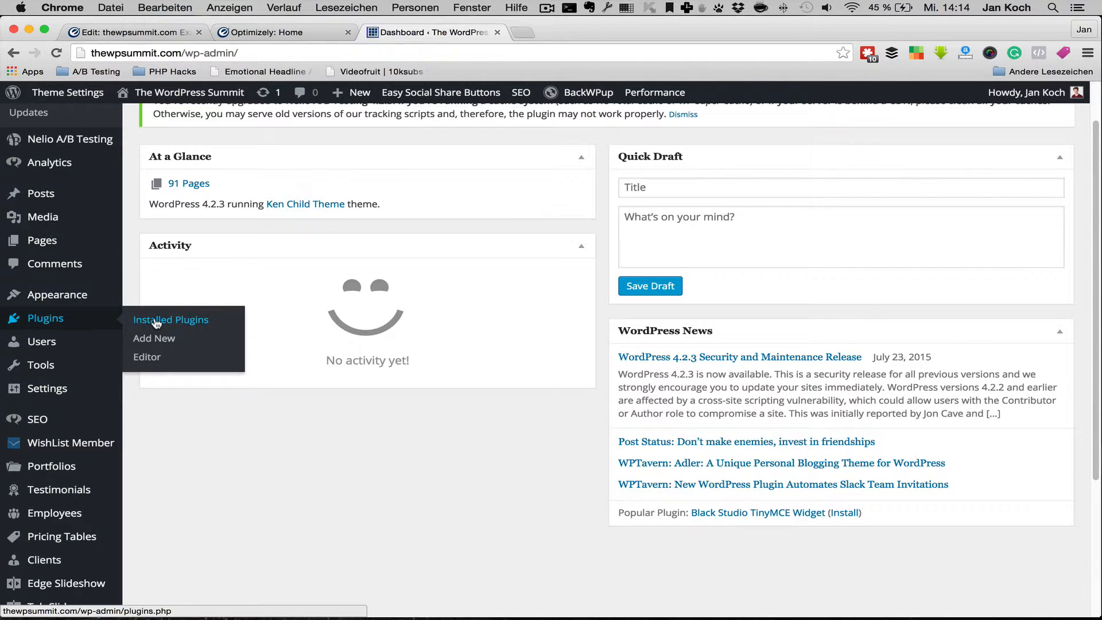
pyautogui.click(150, 320)
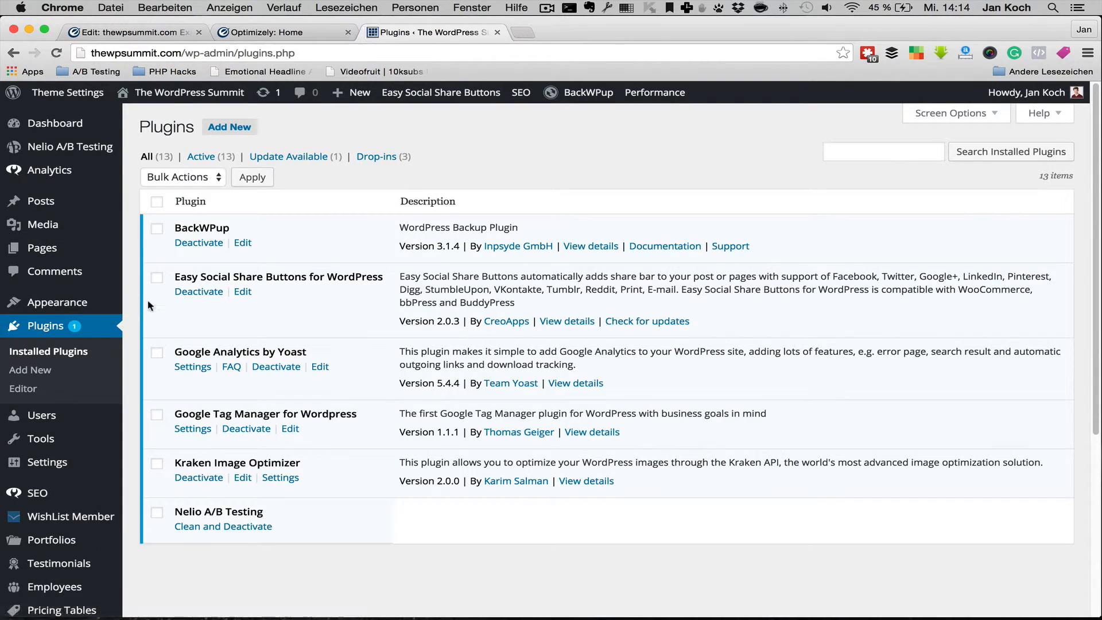
# Look through the installed plugins and examine the Tracking Code Manager entry
pyautogui.scroll(-1, 381, 359)
pyautogui.scroll(-3, 380, 360)
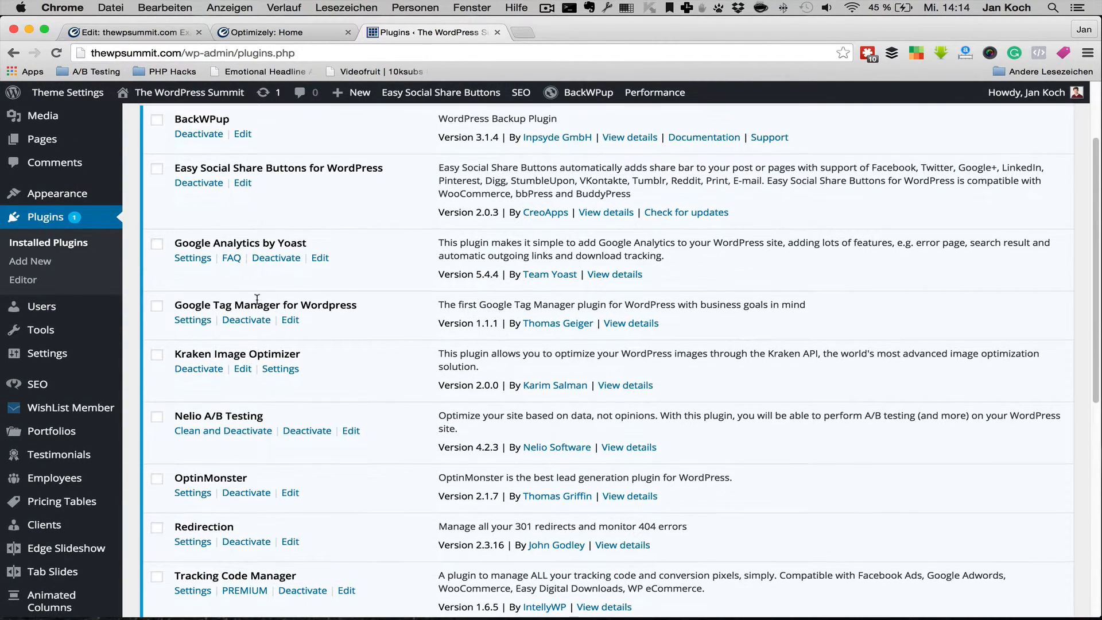
pyautogui.scroll(-1, 184, 389)
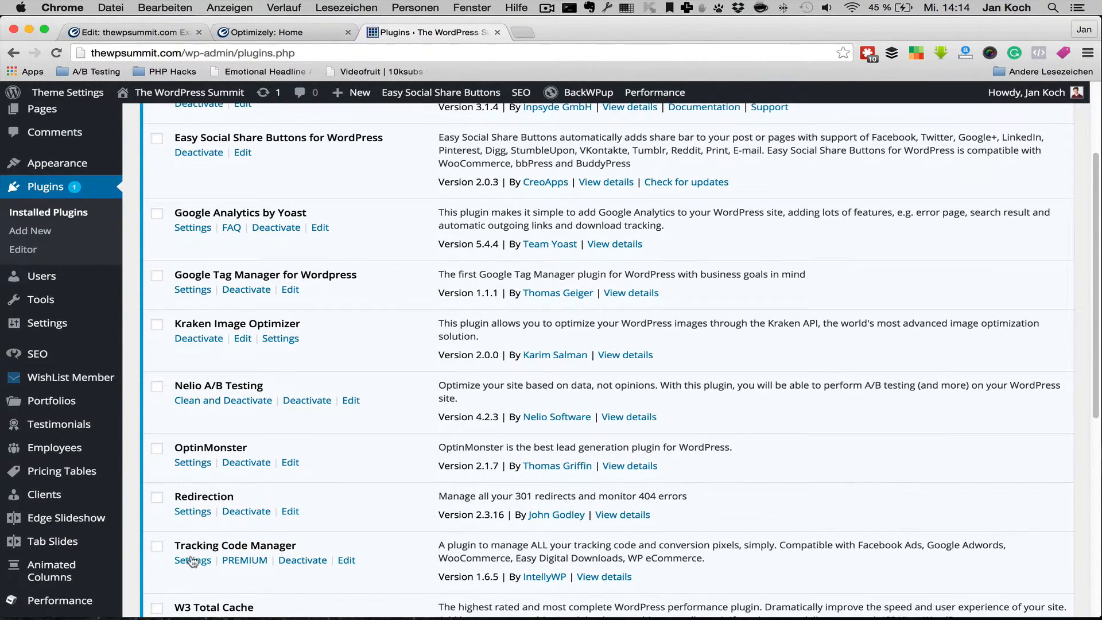
pyautogui.moveTo(174, 546); pyautogui.dragTo(318, 544)
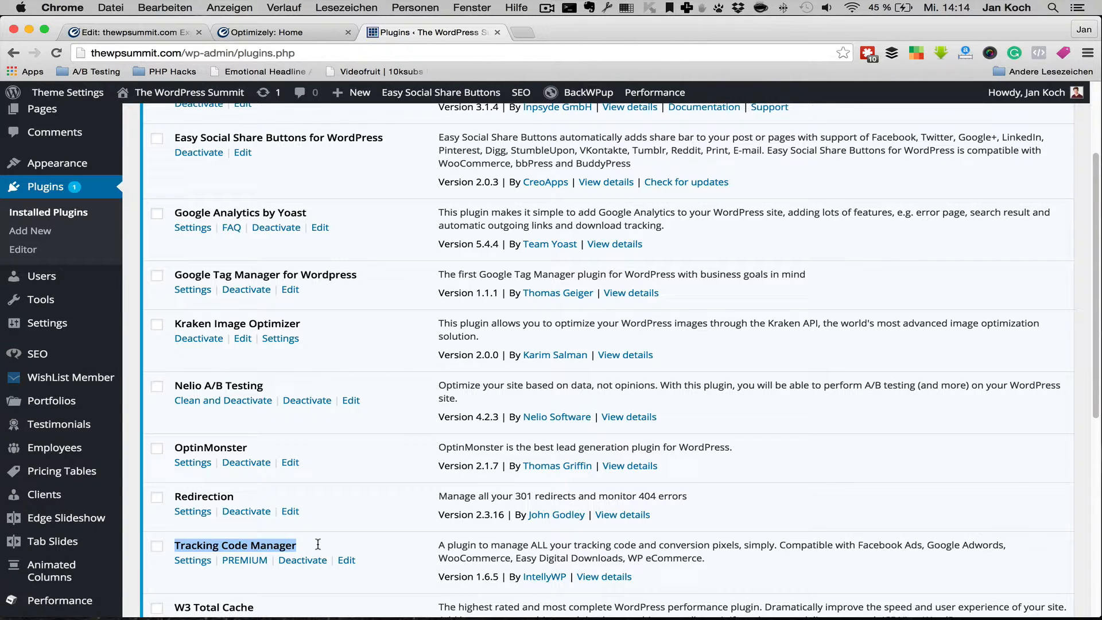
pyautogui.click(313, 543)
pyautogui.scroll(-1, 325, 539)
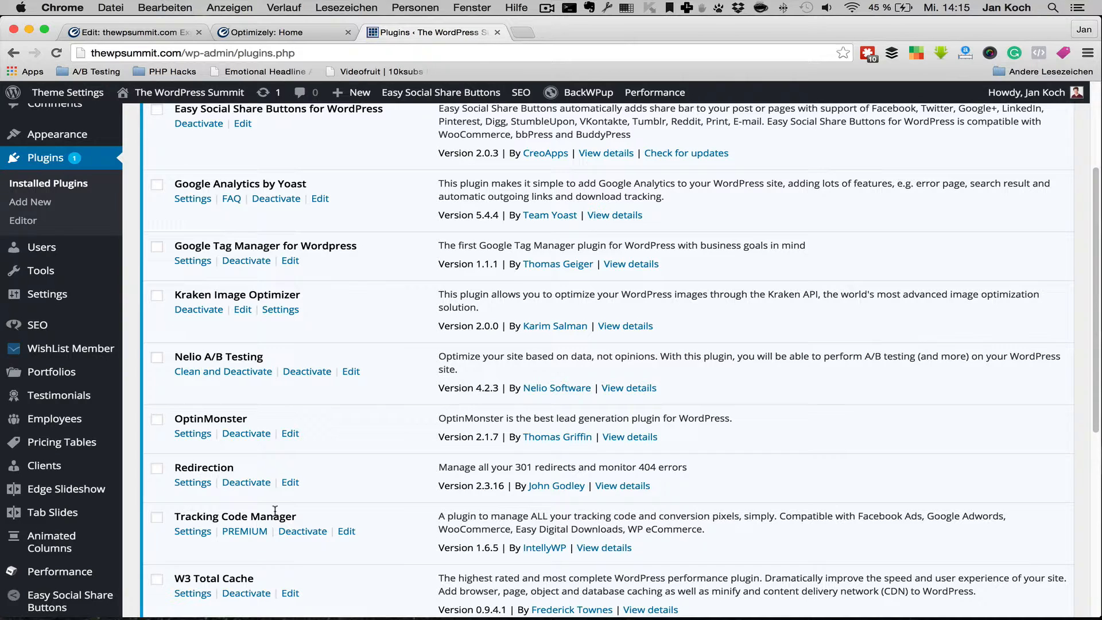
pyautogui.moveTo(265, 515); pyautogui.dragTo(174, 518)
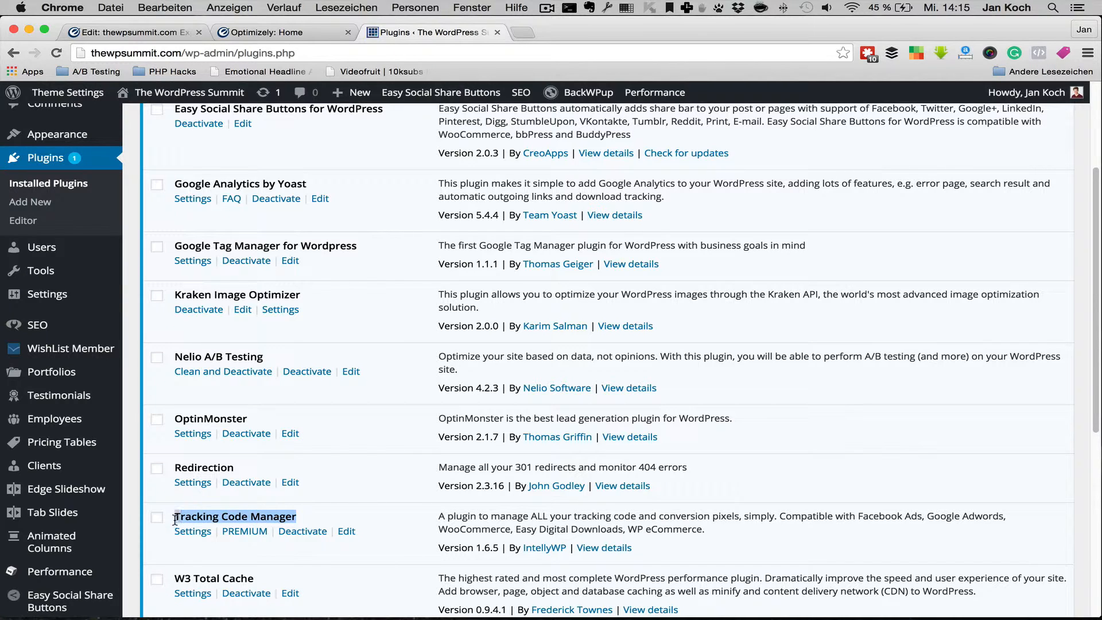
pyautogui.click(174, 518)
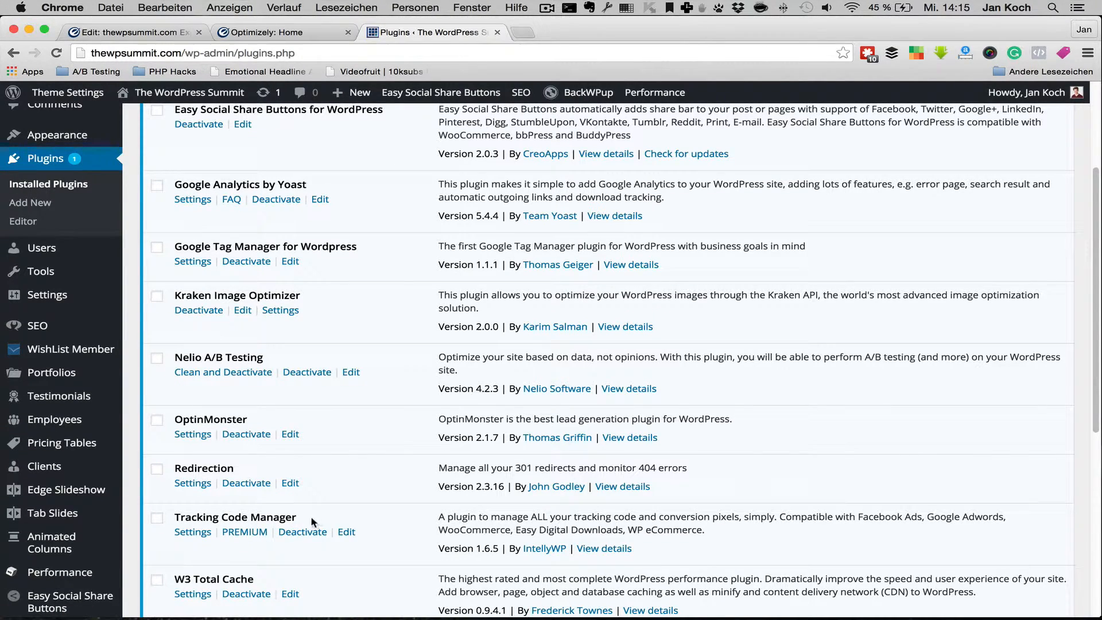
pyautogui.moveTo(313, 520); pyautogui.dragTo(178, 518)
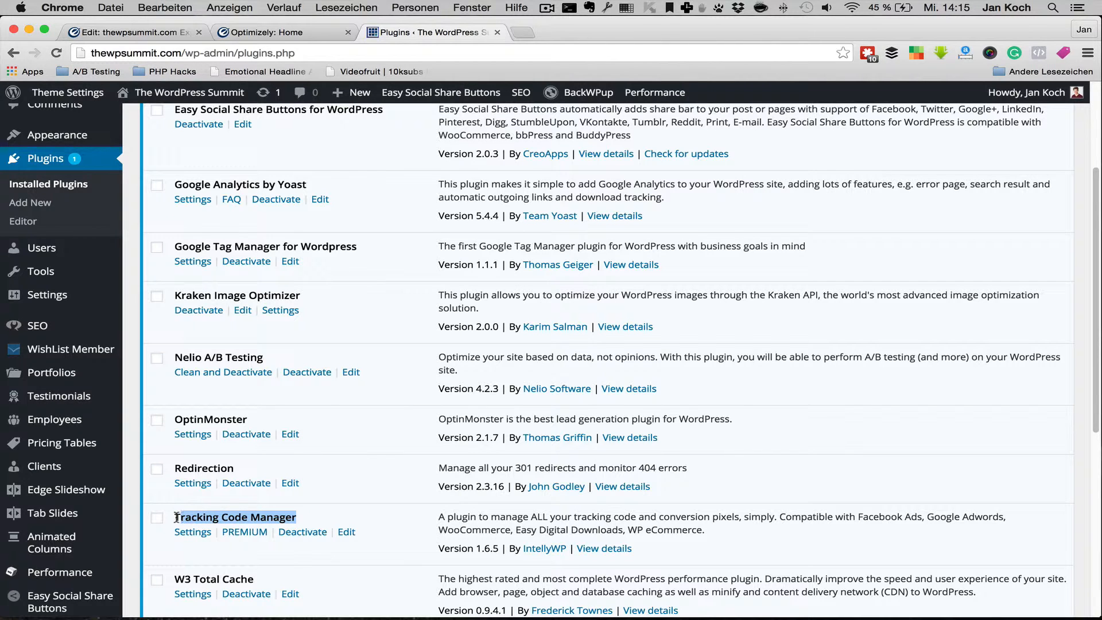
pyautogui.click(176, 518)
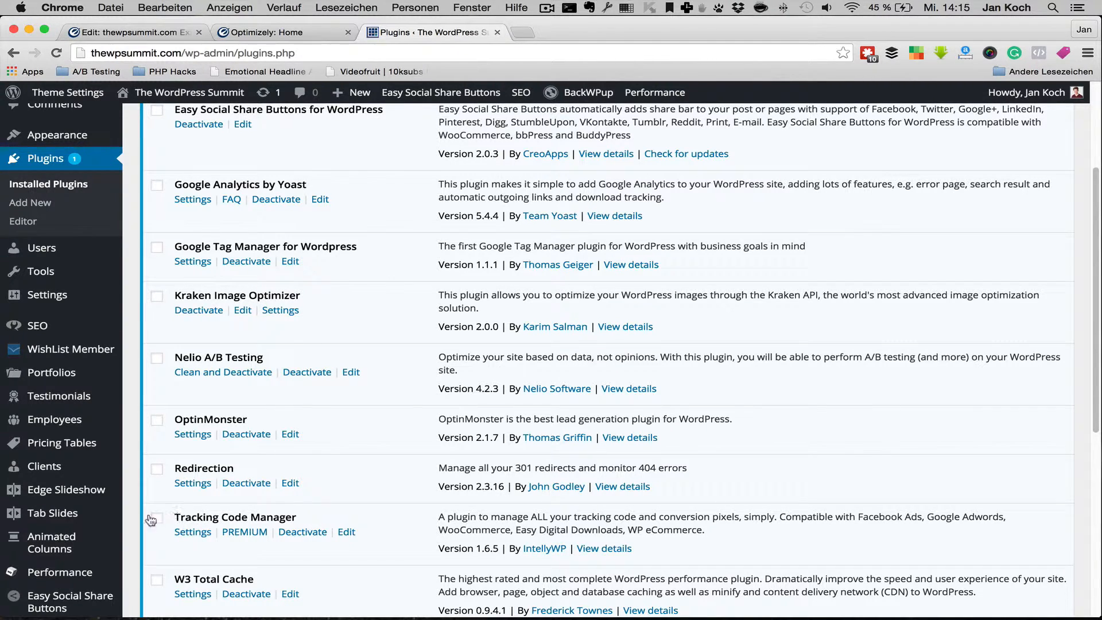
# Add a new tracking code in Tracking Code Manager and name it "Optimizely Code Snippet"
pyautogui.moveTo(88, 309)
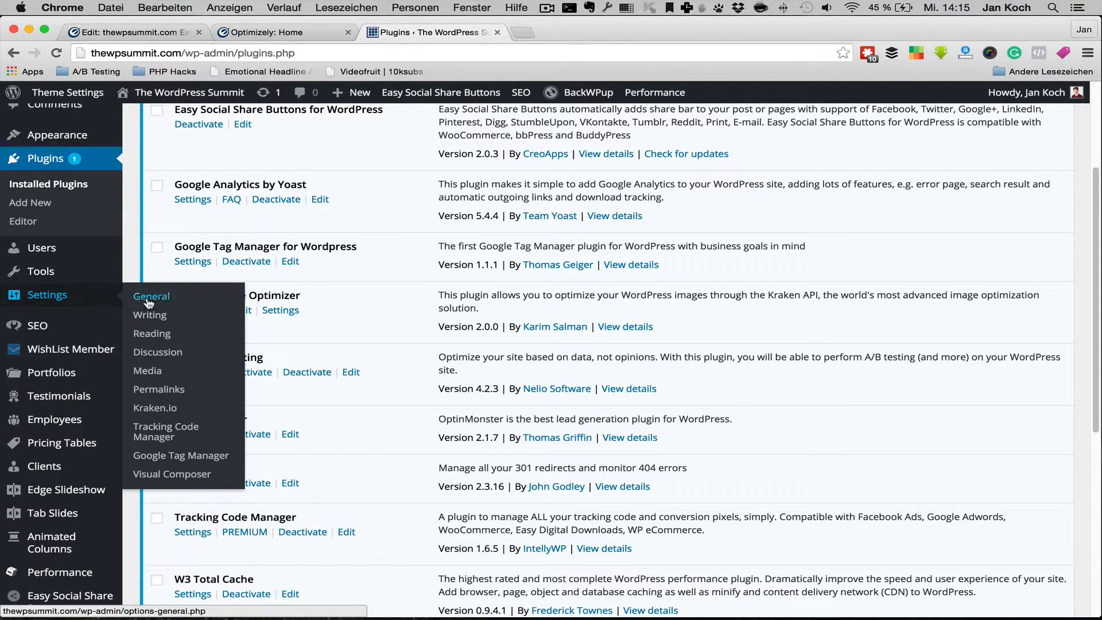
pyautogui.click(155, 442)
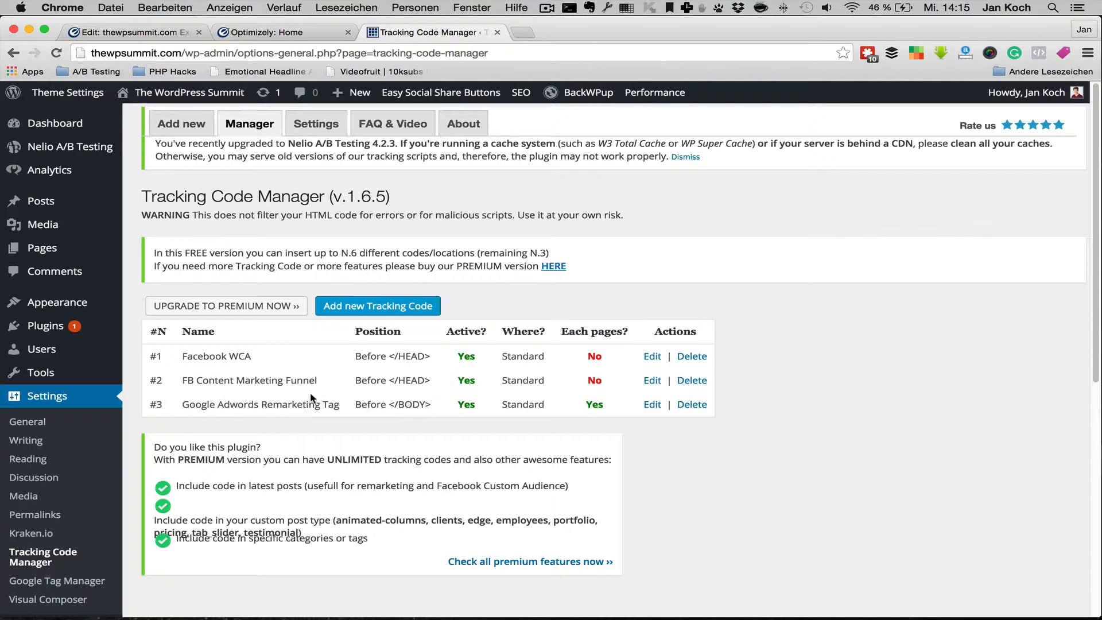
pyautogui.click(373, 310)
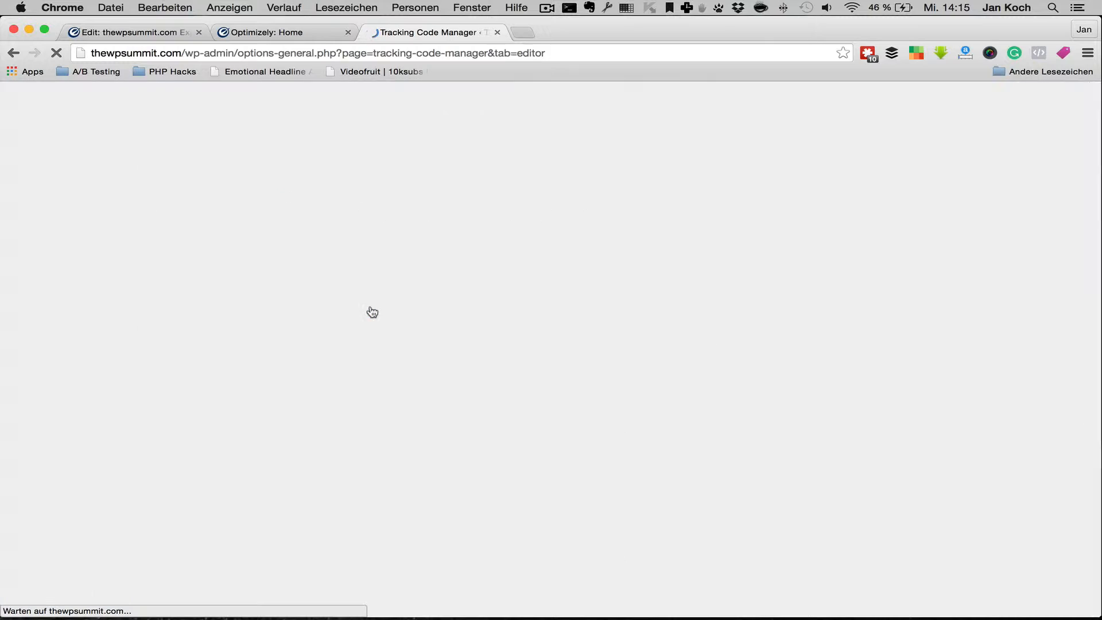
pyautogui.click(338, 315)
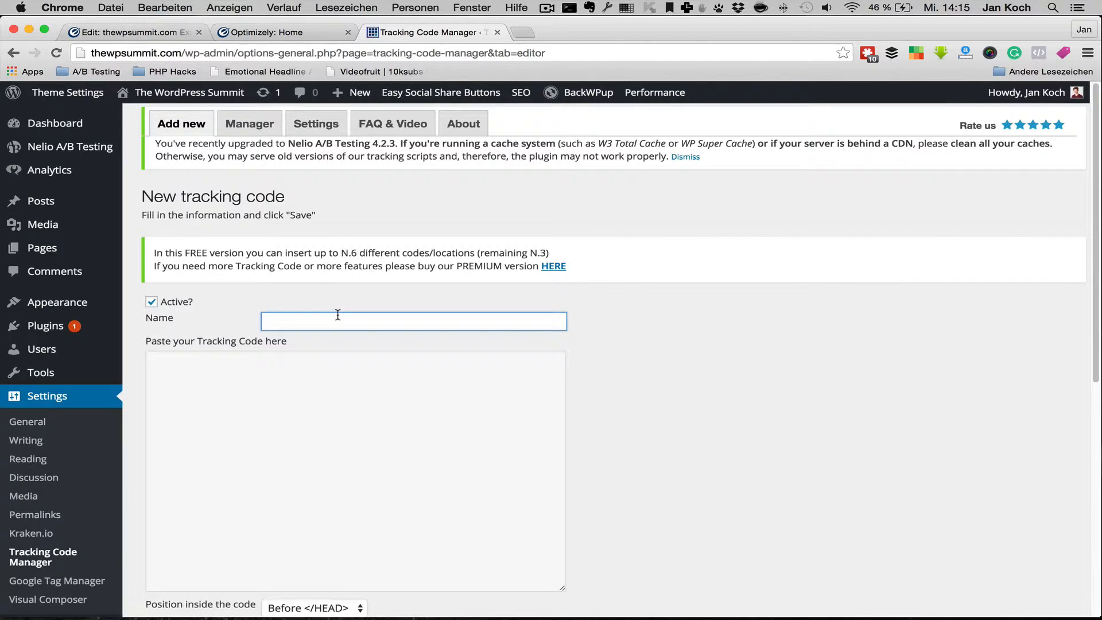
pyautogui.write('Optimizely Code Snippet')
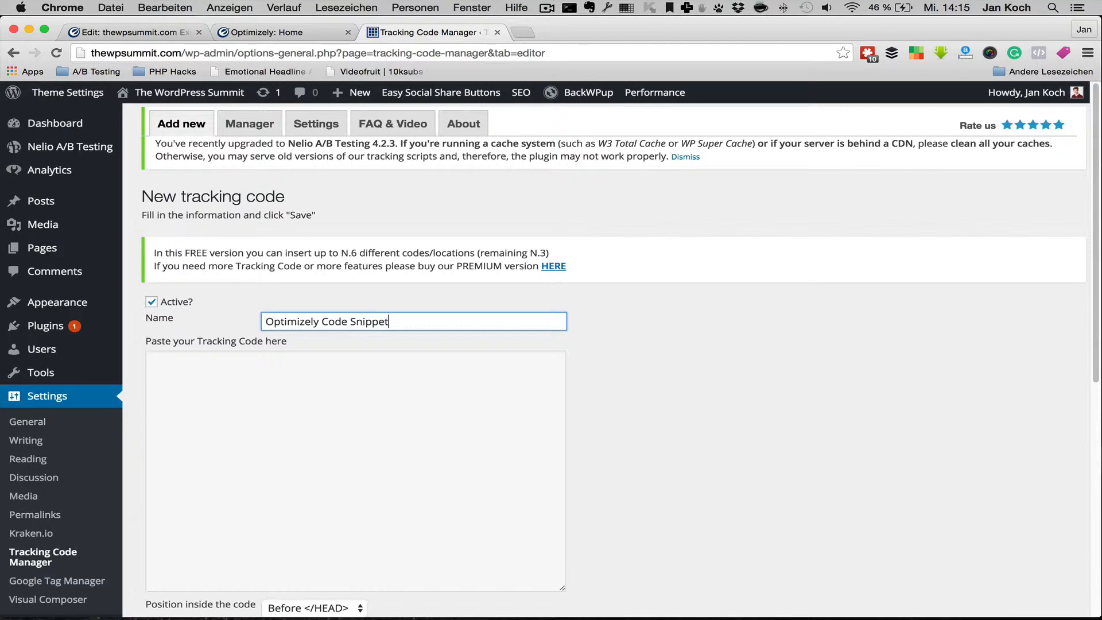
# Paste the copied Optimizely script snippet as the content of the new tracking code
pyautogui.click(292, 385)
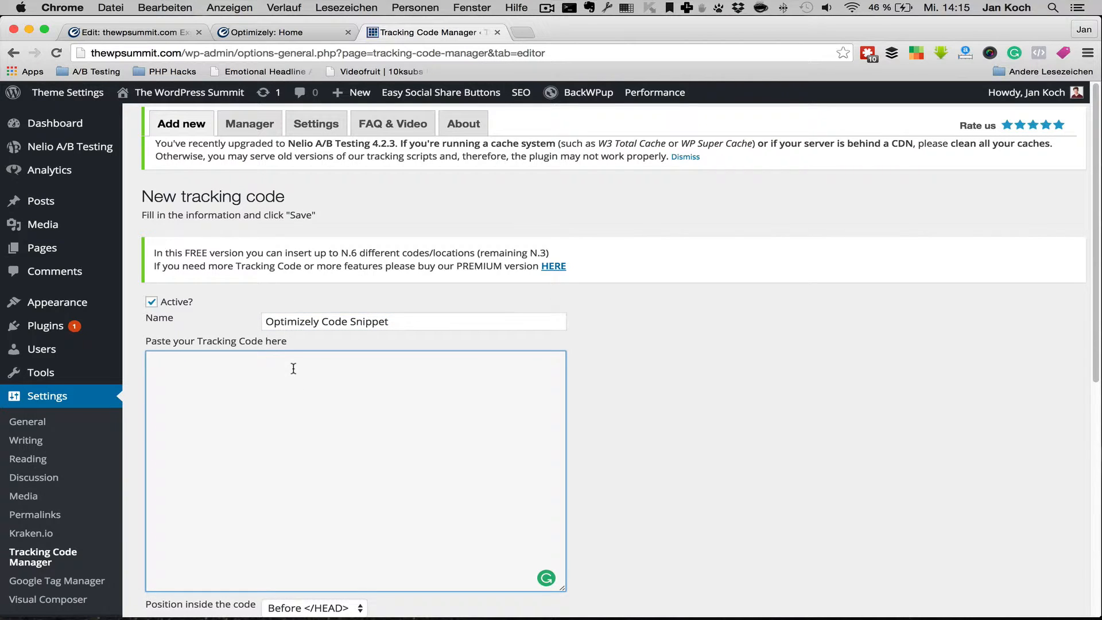
pyautogui.write('<script src="//cdn.optimizely.com/js/3219040254.js"></script>')
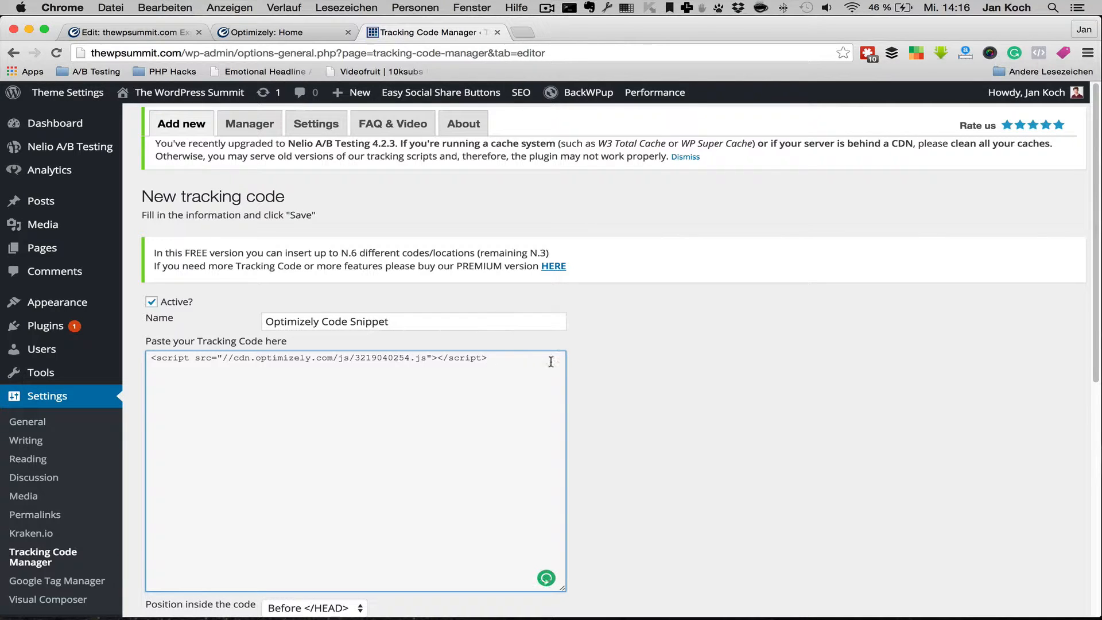
pyautogui.scroll(-1, 530, 381)
pyautogui.click(624, 370)
# Place the snippet before </HEAD> and set it to standard code tracking in WordPress
pyautogui.scroll(-3, 624, 370)
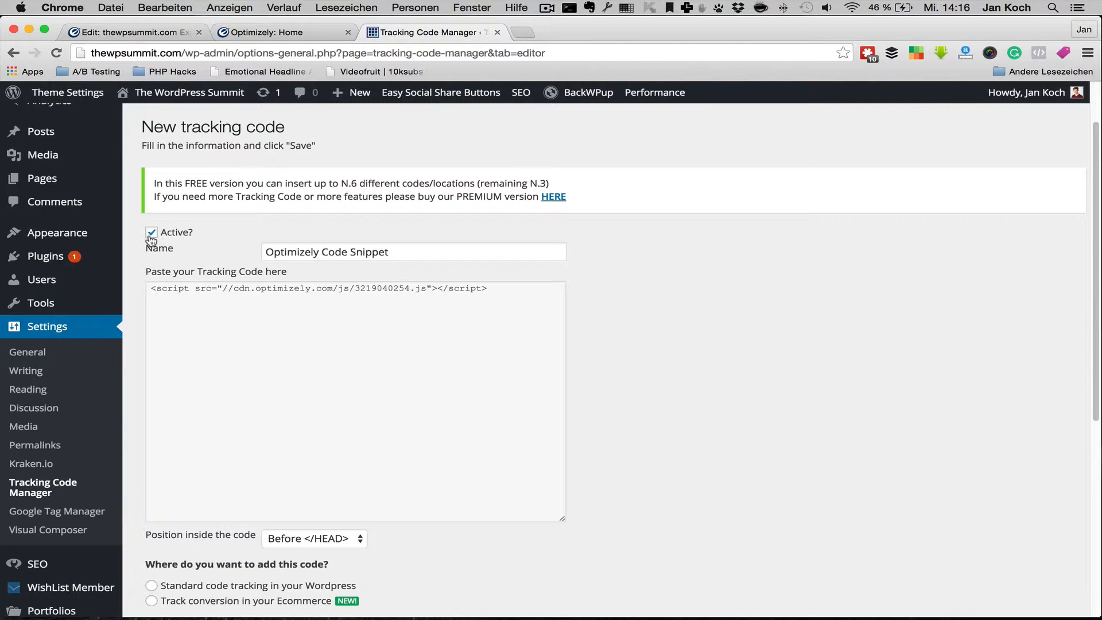
pyautogui.scroll(-5, 257, 522)
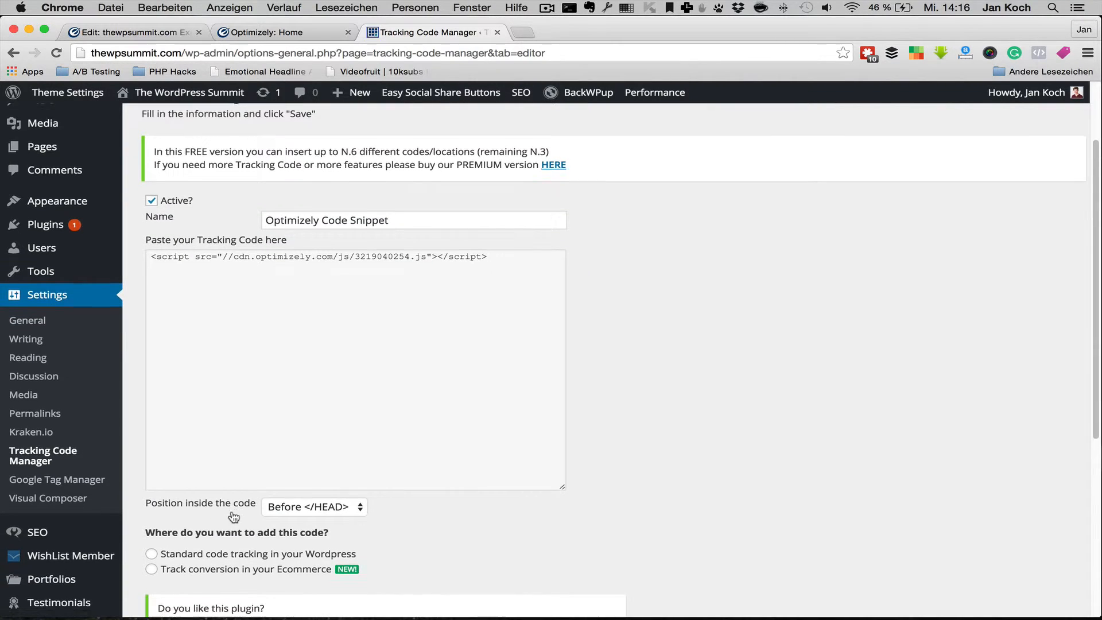
pyautogui.scroll(-1, 233, 511)
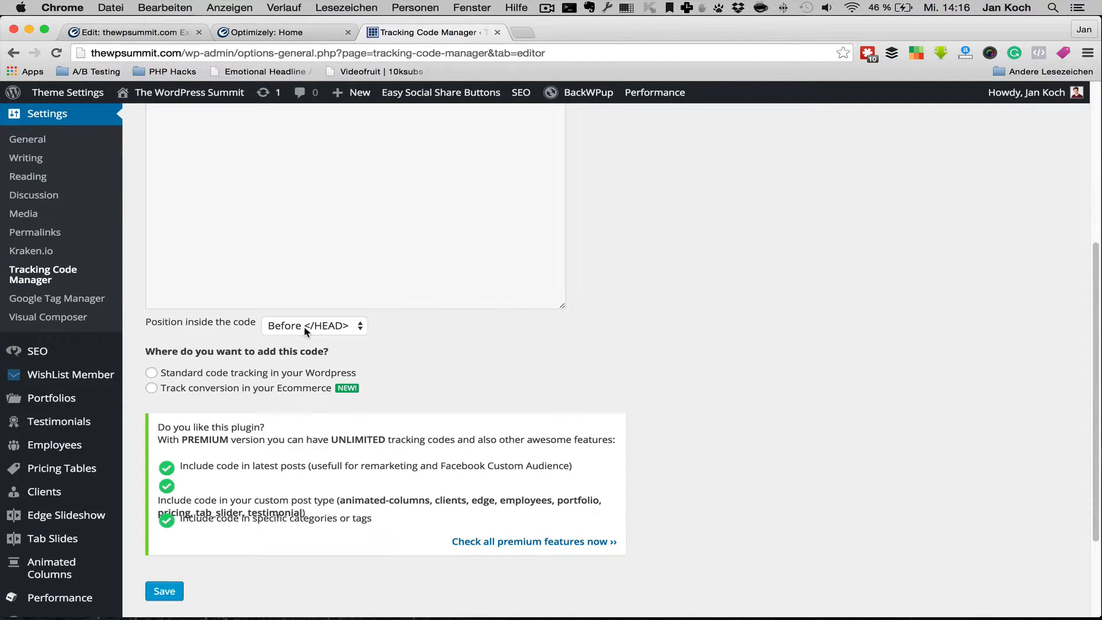
pyautogui.click(353, 328)
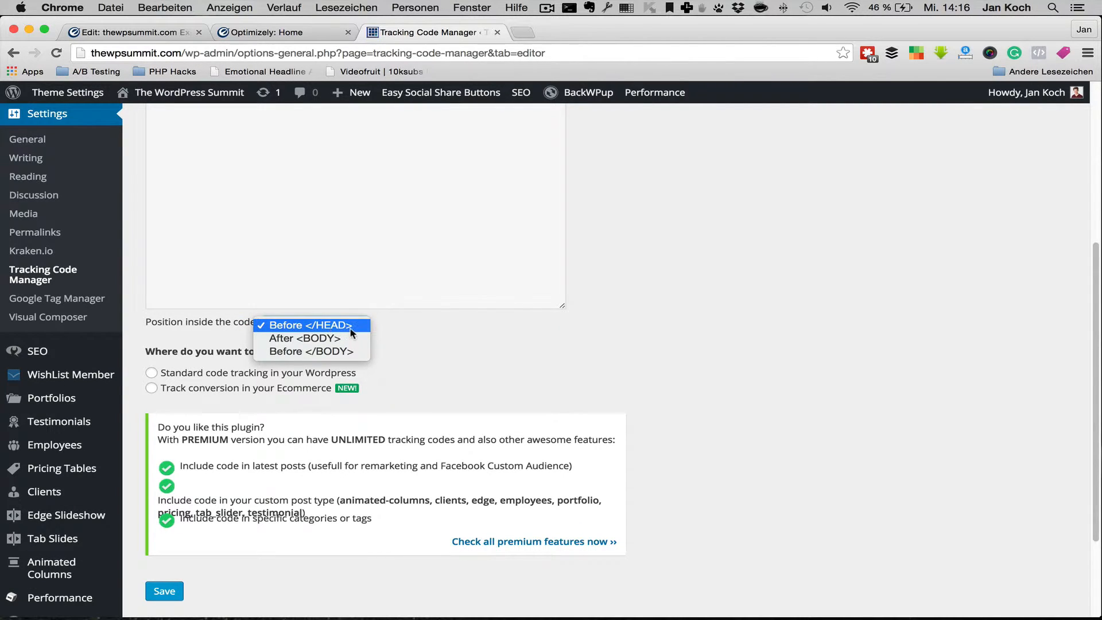
pyautogui.click(343, 328)
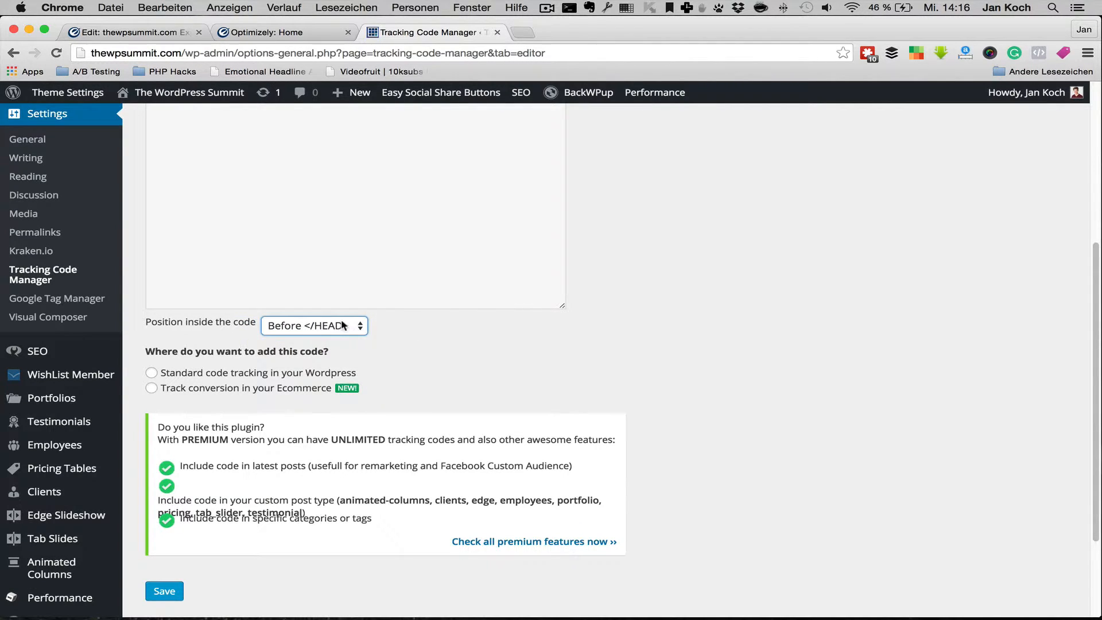
pyautogui.click(392, 333)
pyautogui.click(151, 374)
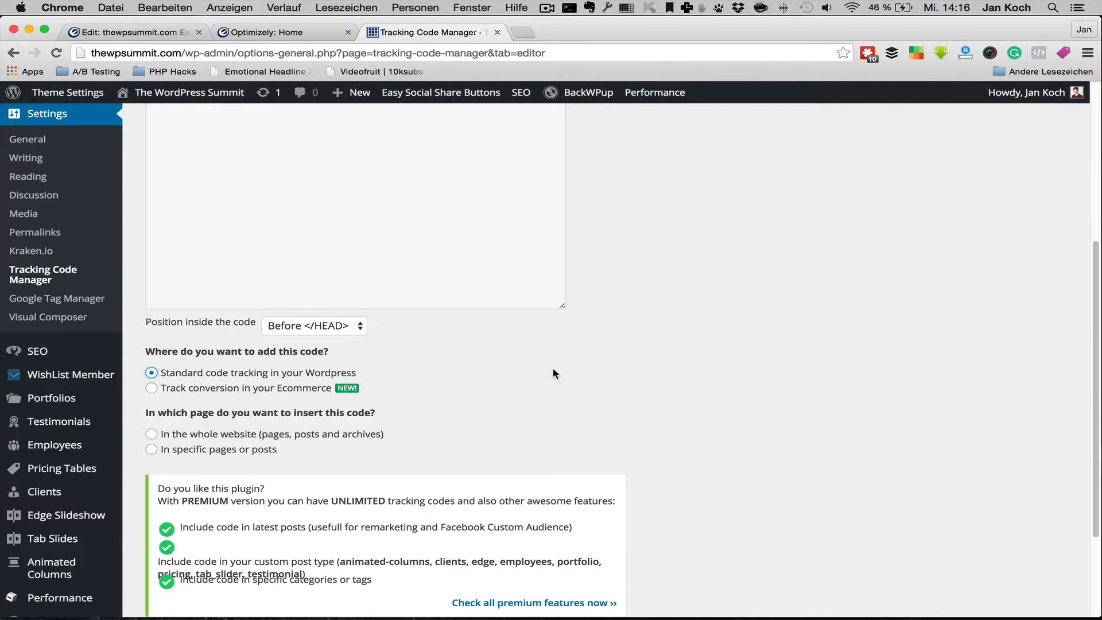
# Try the whole-website insertion option and the specific pages or posts option, including the tracking code in "page"
pyautogui.scroll(1, 460, 402)
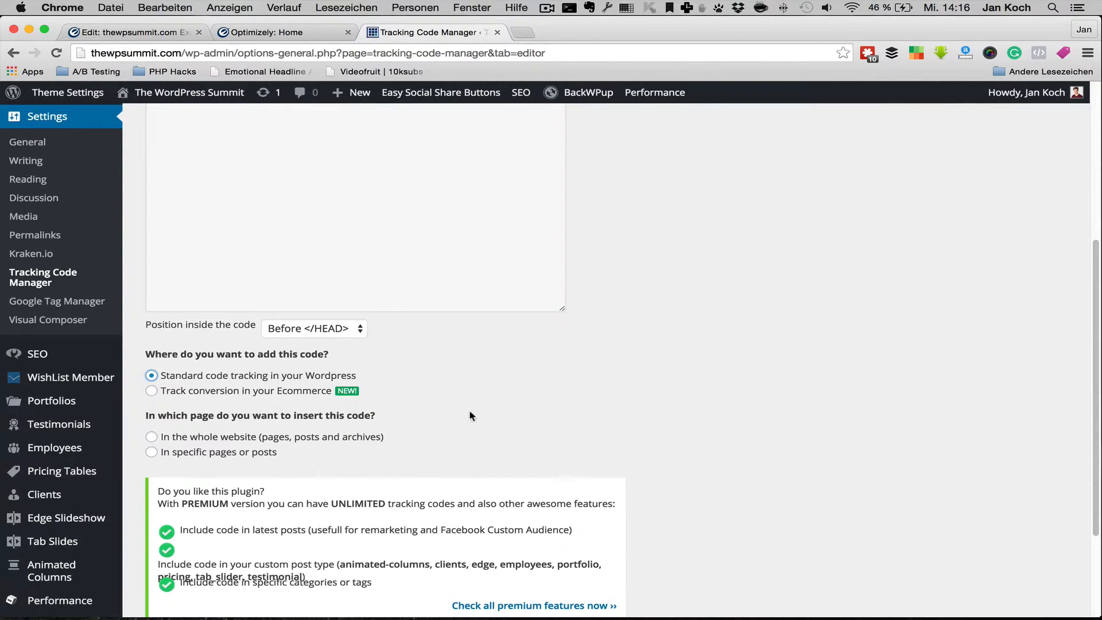
pyautogui.click(172, 439)
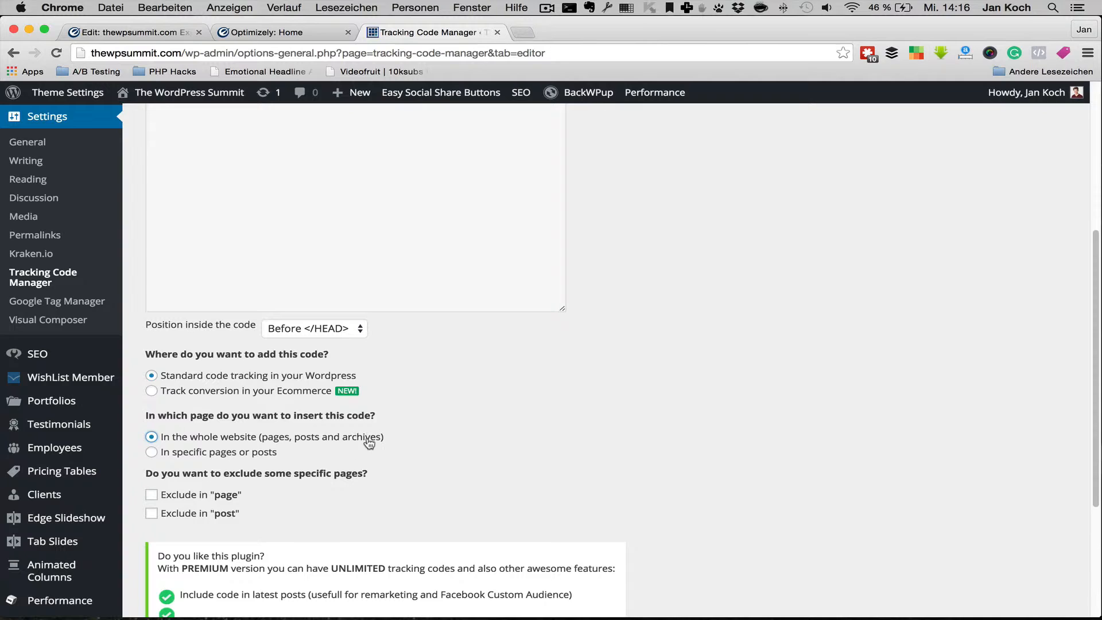
pyautogui.click(228, 455)
pyautogui.scroll(-1, 498, 419)
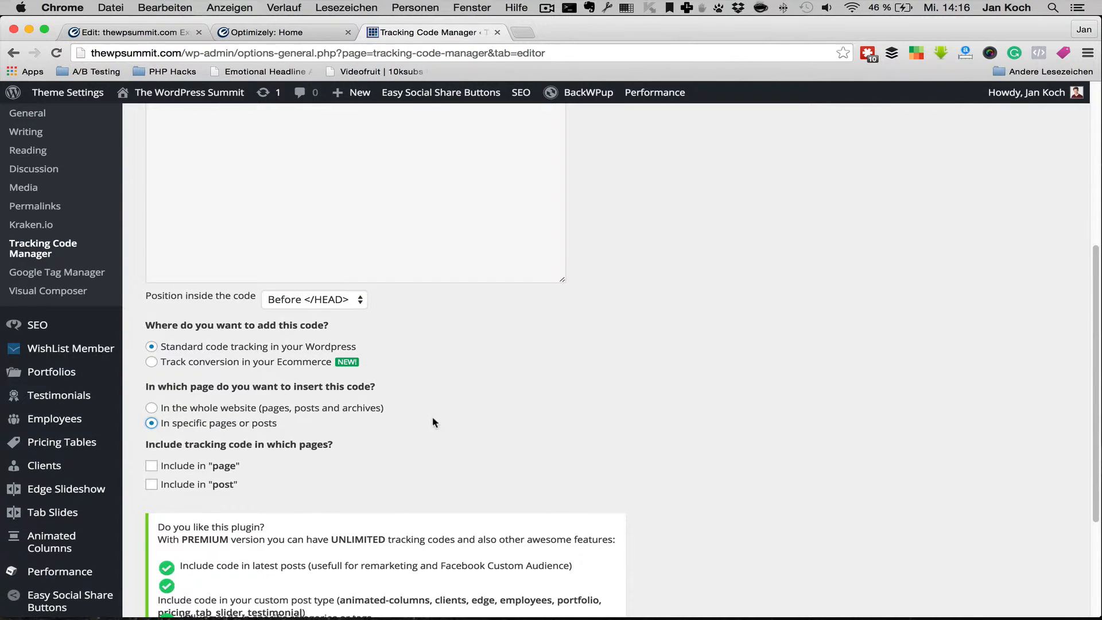
pyautogui.click(152, 466)
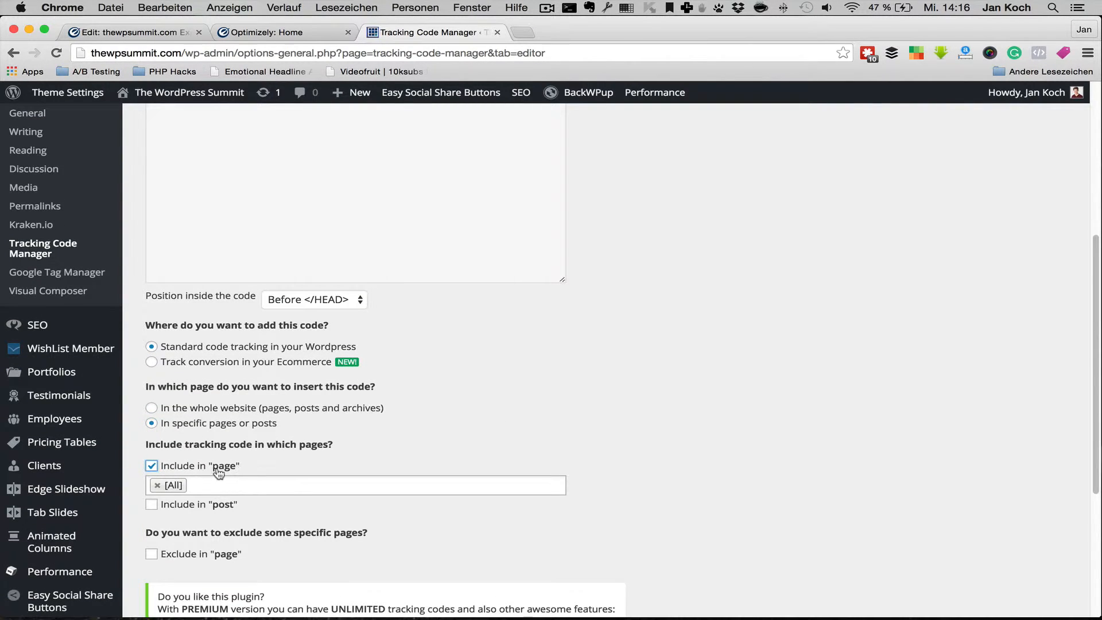
pyautogui.click(216, 484)
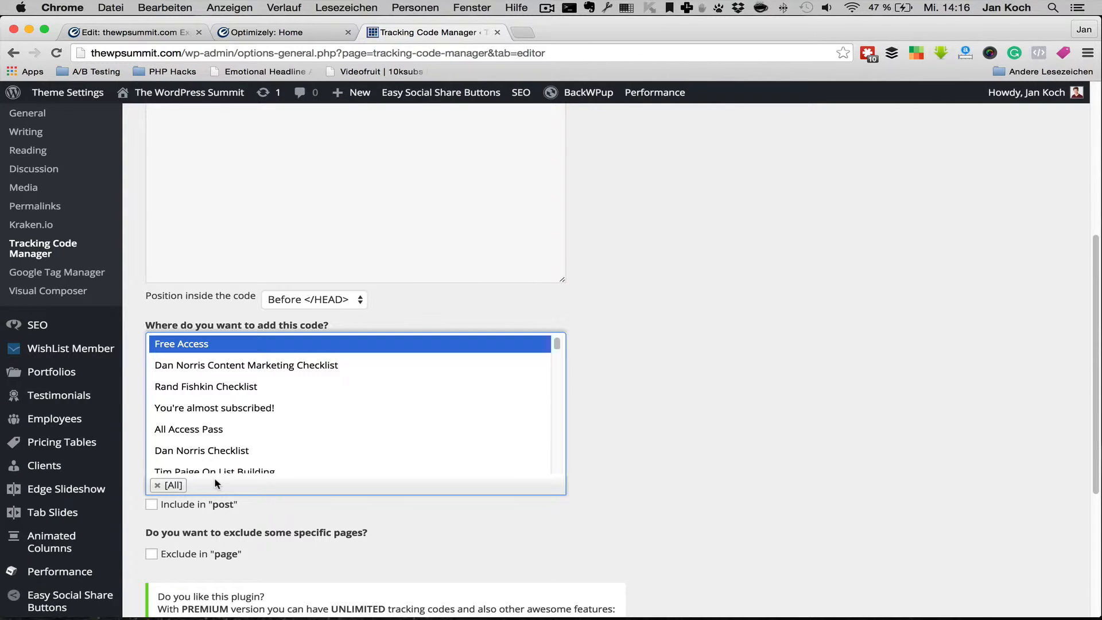
pyautogui.click(232, 517)
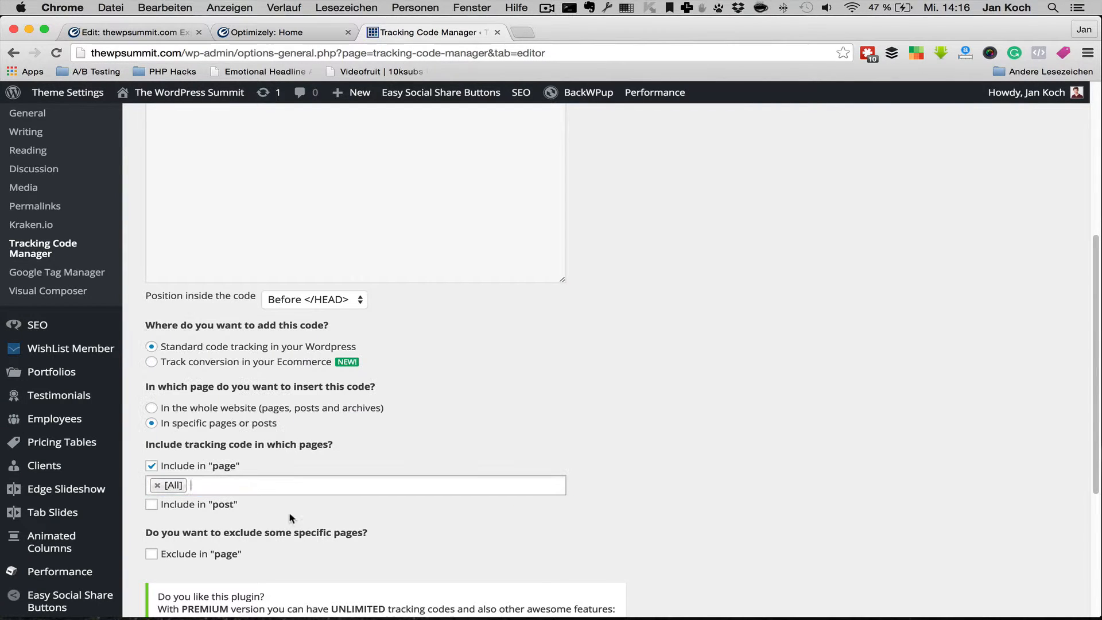
# Look through the list of individual pages in which the tracking code can be included
pyautogui.click(206, 486)
pyautogui.scroll(-6, 303, 406)
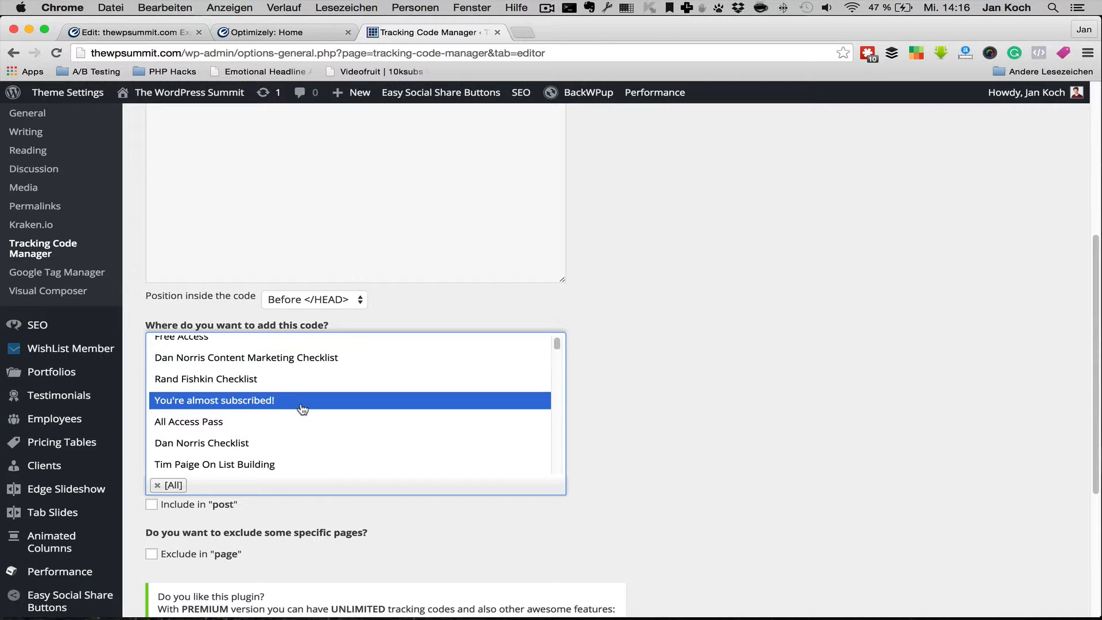
pyautogui.scroll(-20, 304, 406)
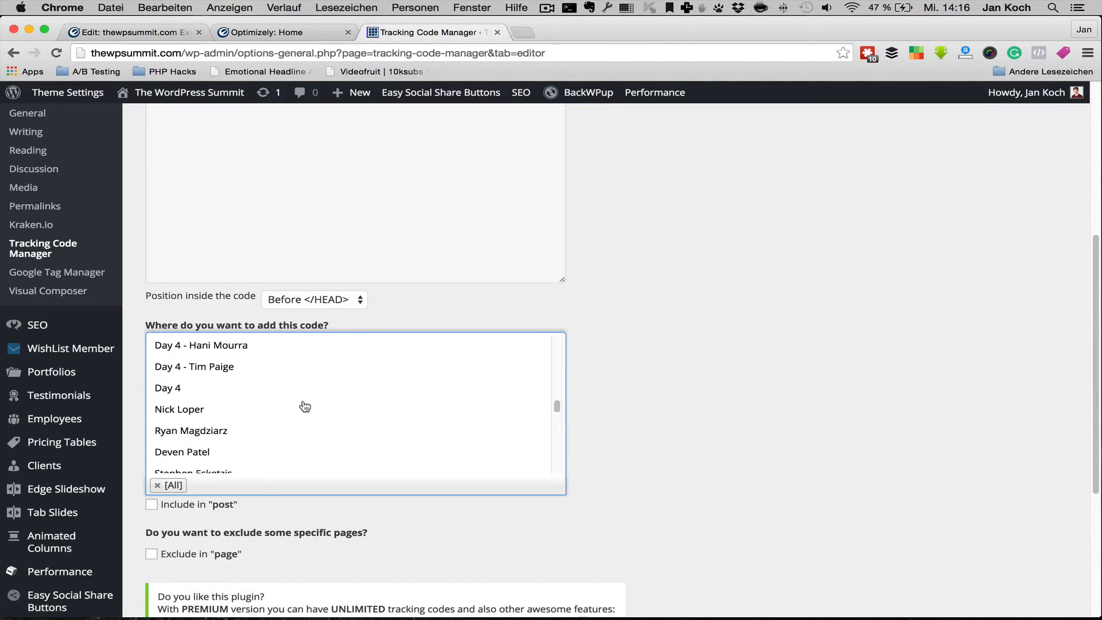
pyautogui.scroll(1, 305, 406)
pyautogui.scroll(-4, 305, 407)
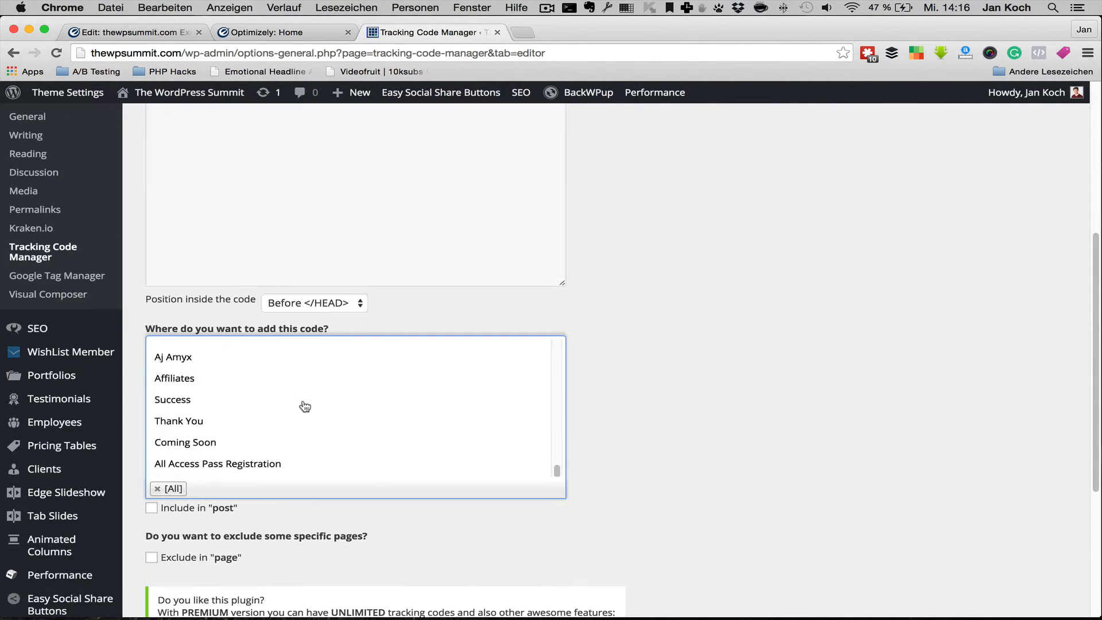
pyautogui.scroll(20, 304, 406)
pyautogui.scroll(-3, 305, 406)
pyautogui.scroll(-5, 303, 406)
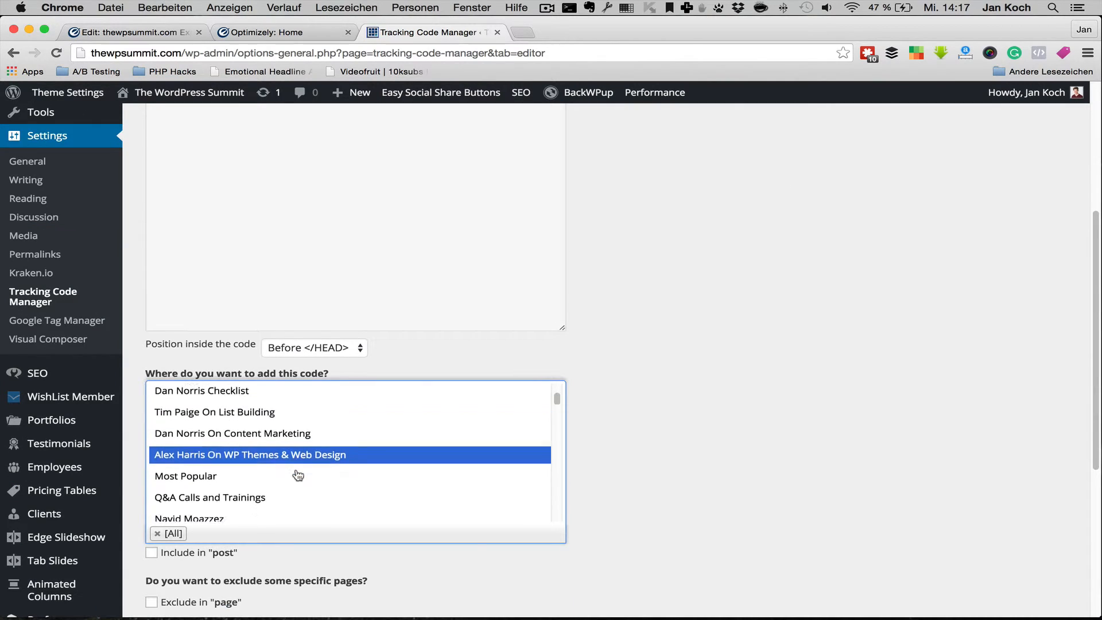
pyautogui.scroll(-5, 297, 472)
pyautogui.scroll(15, 297, 472)
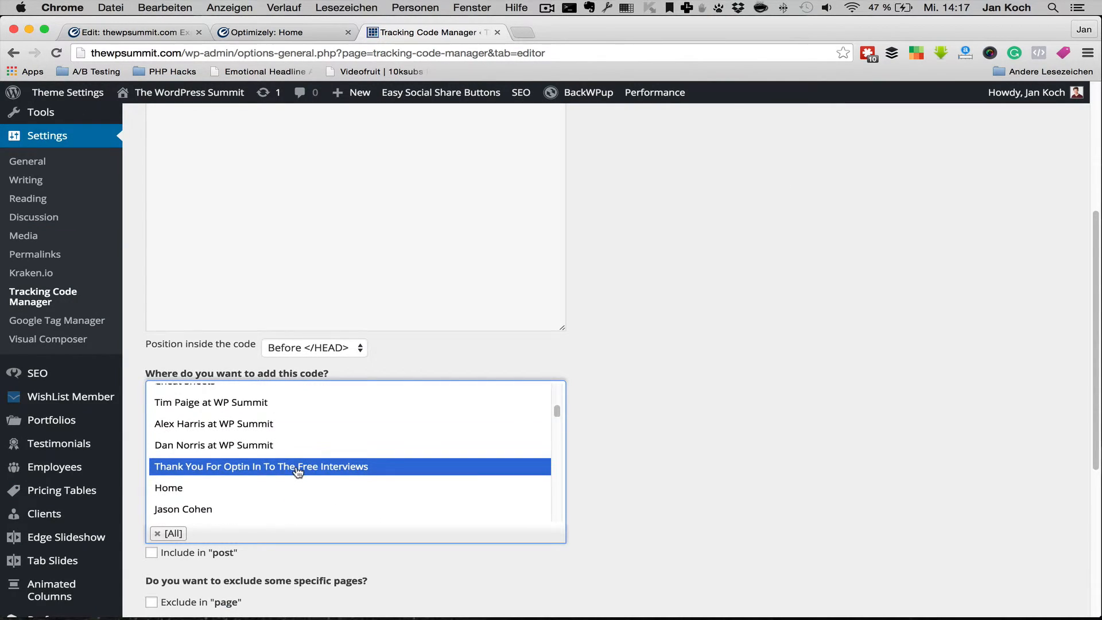
pyautogui.scroll(2, 296, 471)
pyautogui.scroll(-6, 693, 462)
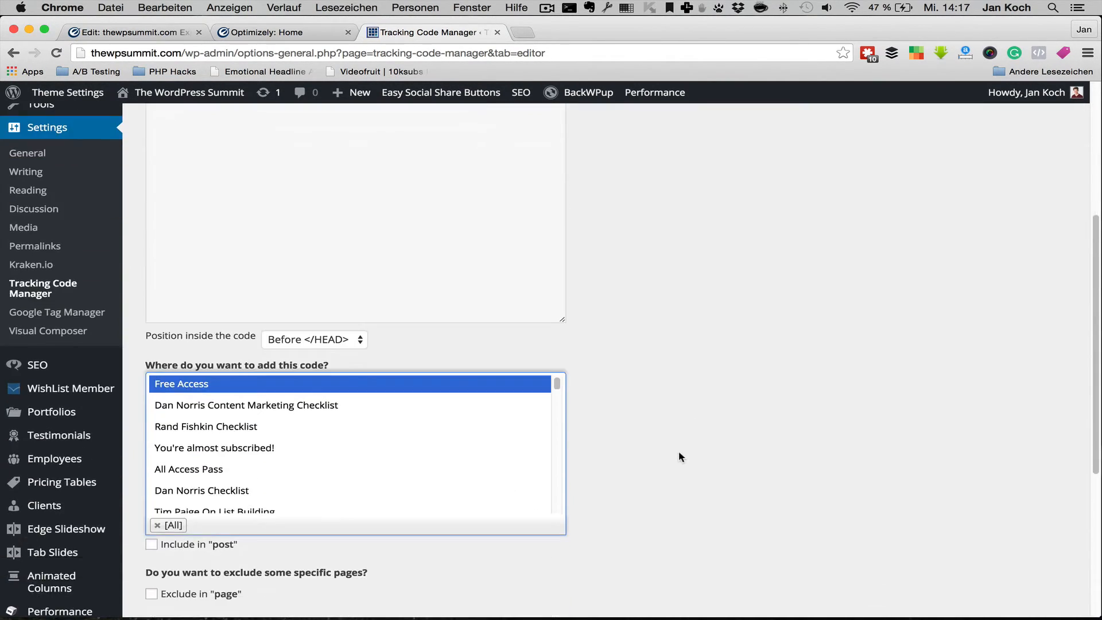
# Insert the Optimizely code in the whole website without excluding pages or posts, and save the tracking code
pyautogui.click(646, 452)
pyautogui.click(151, 506)
pyautogui.click(151, 448)
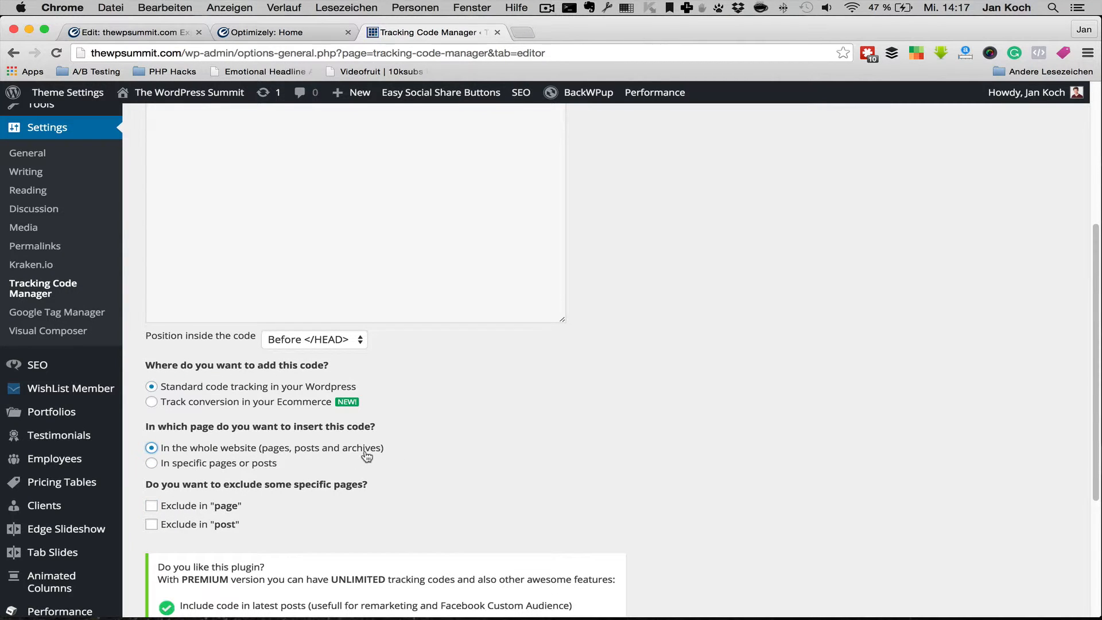
pyautogui.scroll(-8, 224, 460)
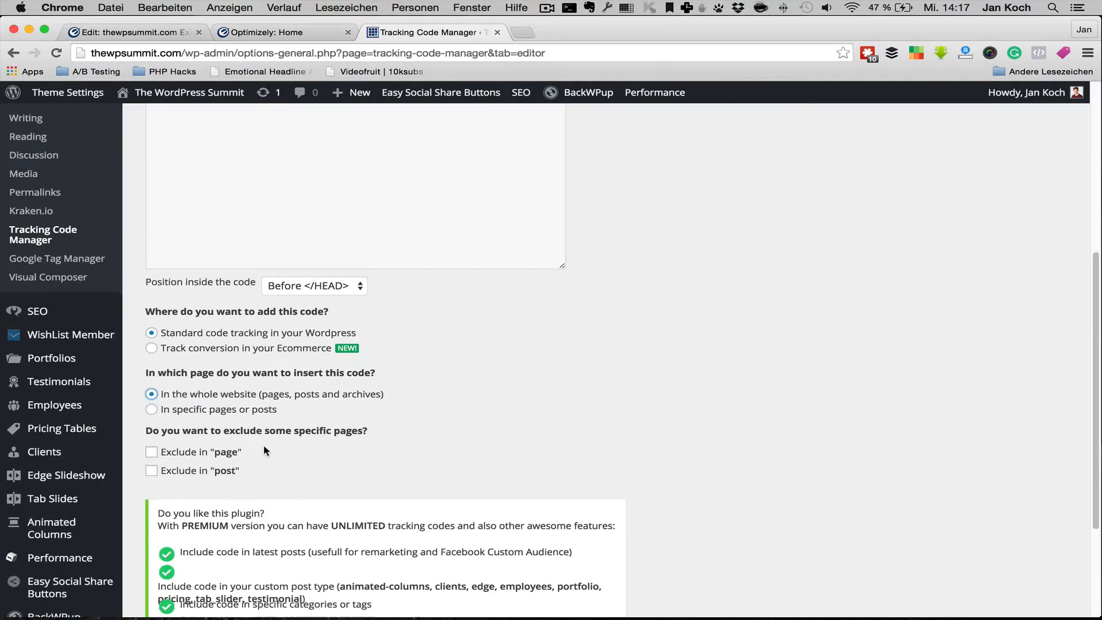
pyautogui.click(150, 520)
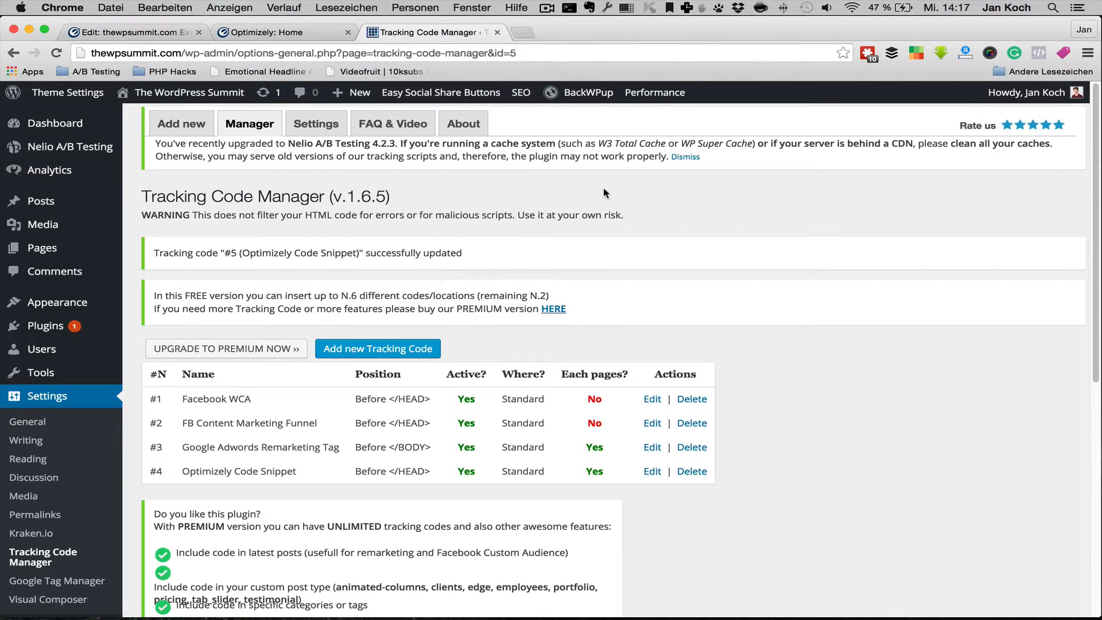
# Empty all caches of the WordPress site
pyautogui.moveTo(663, 96)
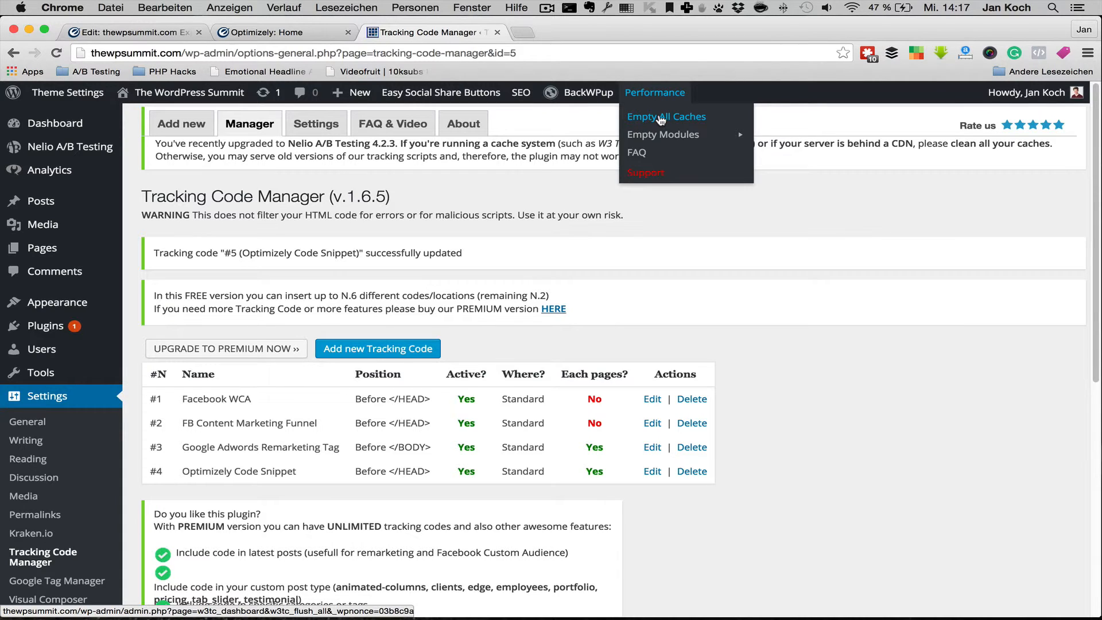
pyautogui.click(662, 118)
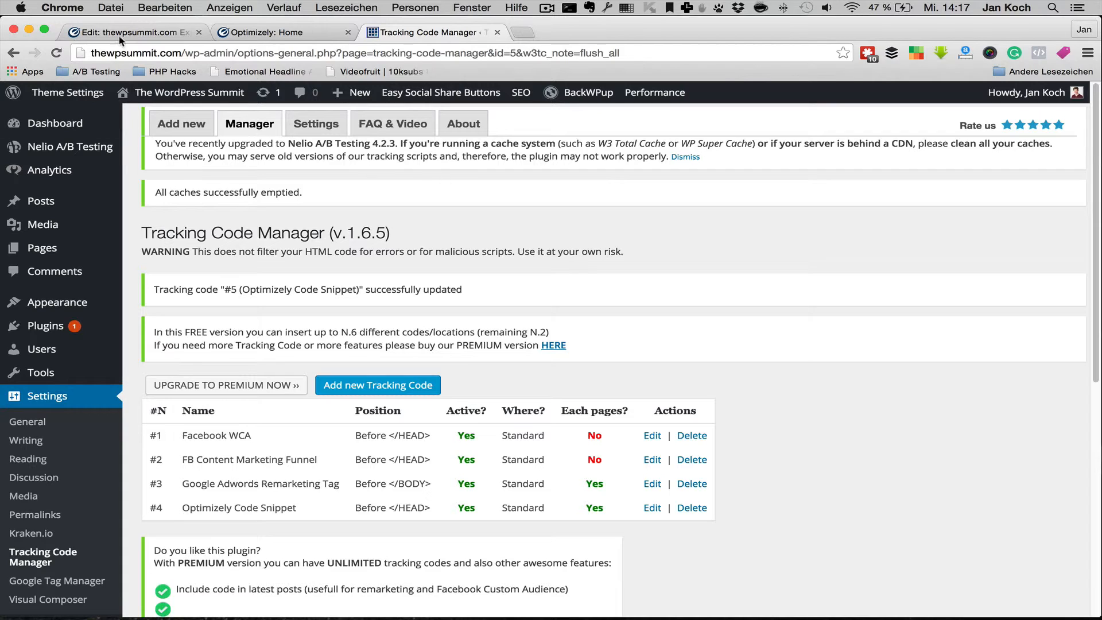
# Switch to Optimizely and start the thewpsummit.com Experiment from the project's experiments overview
pyautogui.click(288, 36)
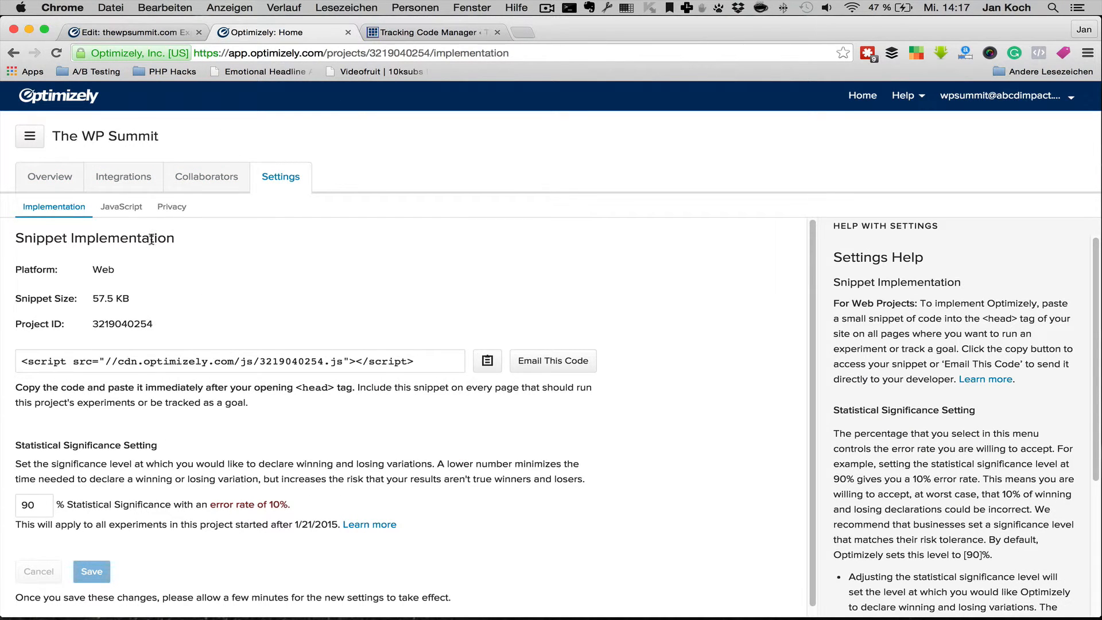
pyautogui.click(62, 182)
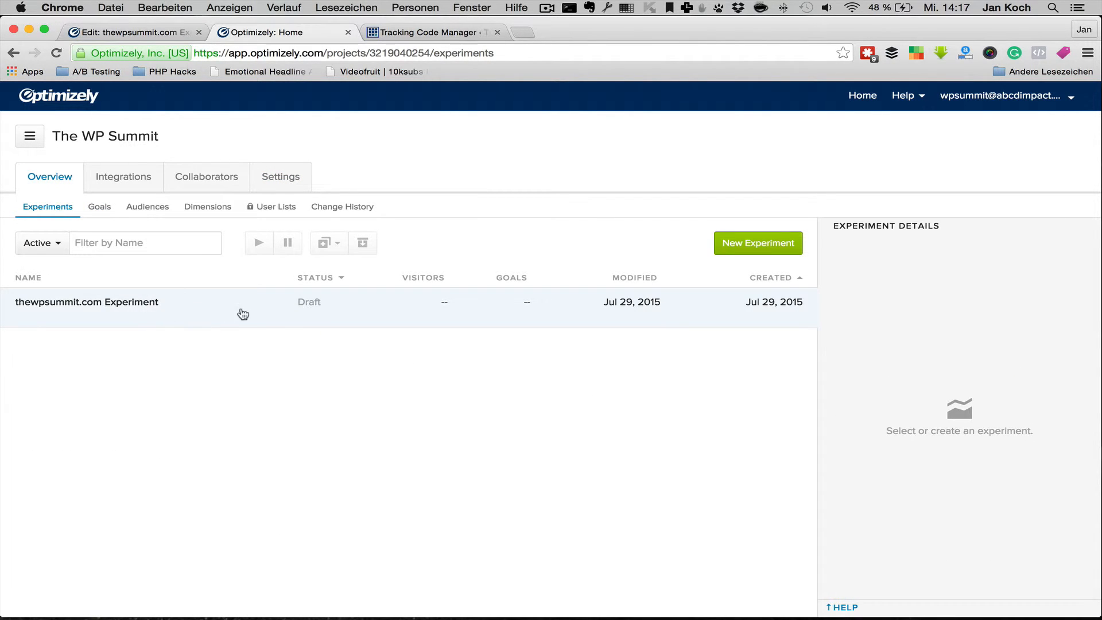
pyautogui.click(305, 317)
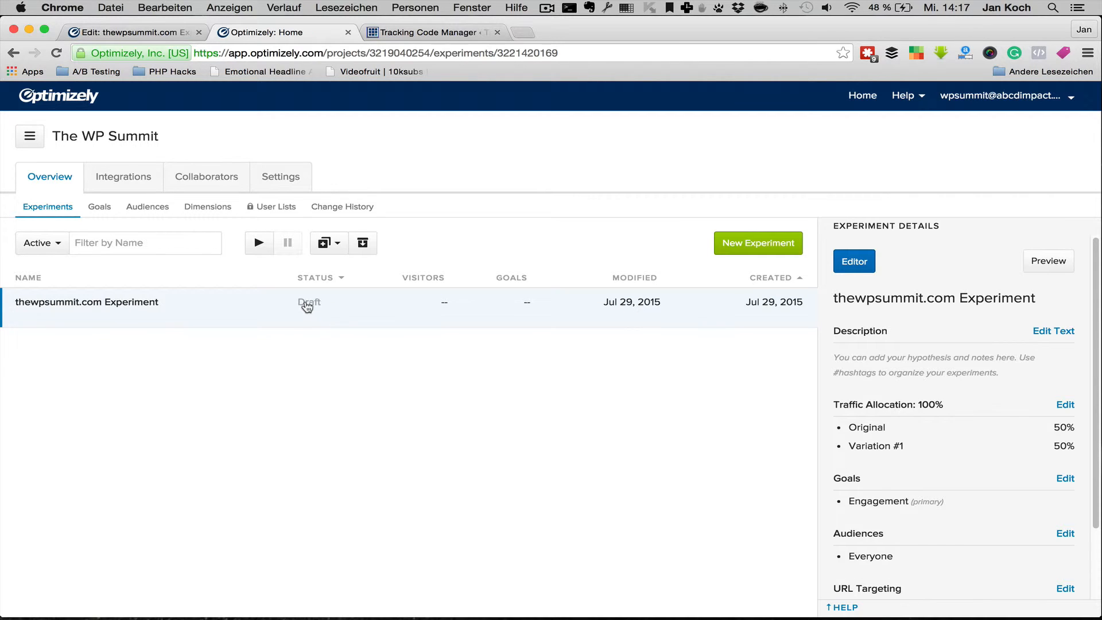
pyautogui.click(259, 244)
pyautogui.click(259, 244)
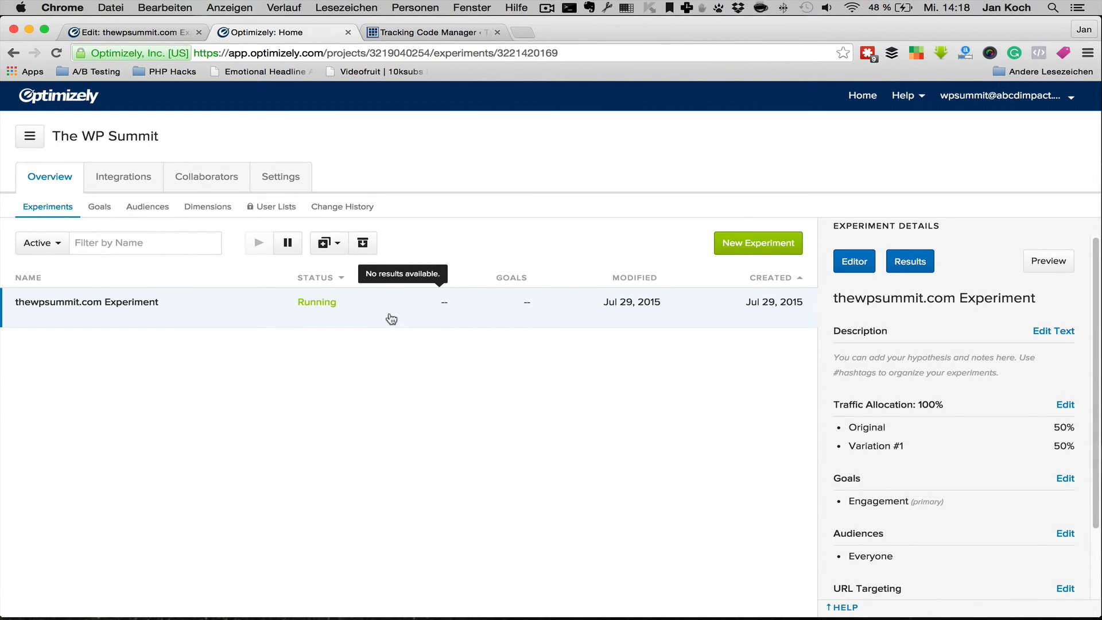
# Enter "Tested a new headline and removed navigation." as the description of the thewpsummit.com Experiment
pyautogui.click(1058, 335)
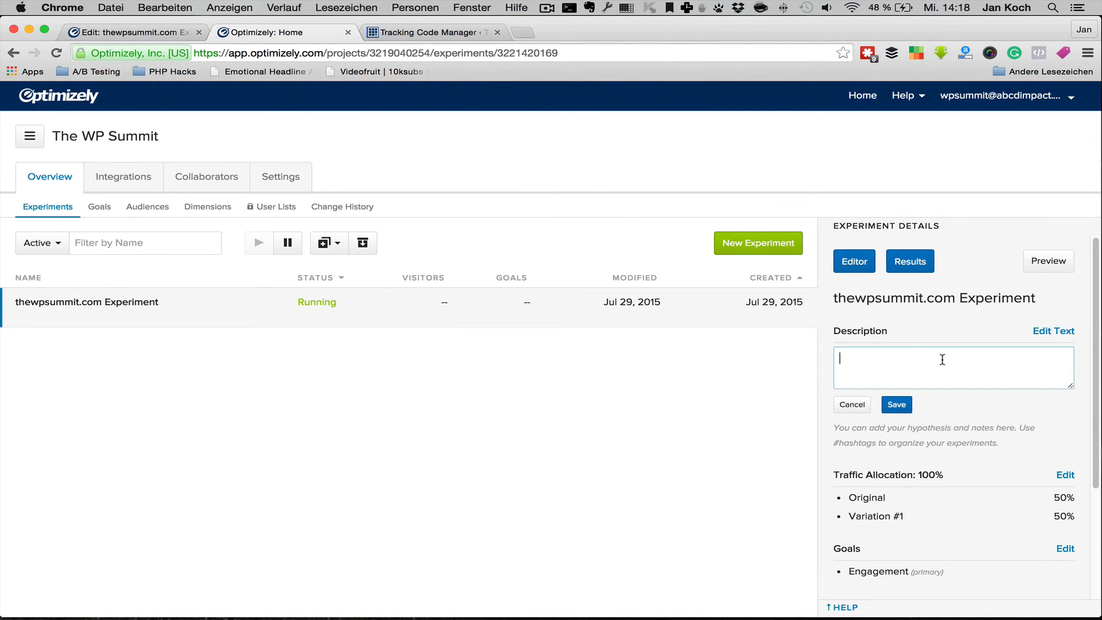
pyautogui.write('Teste')
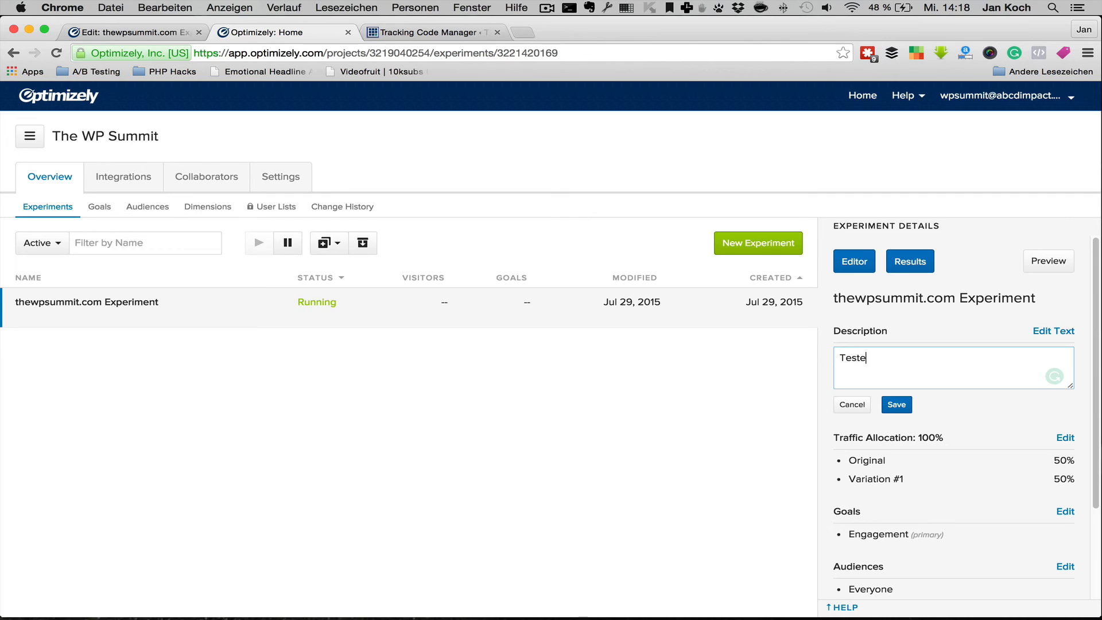
pyautogui.write('d a new headline and removed')
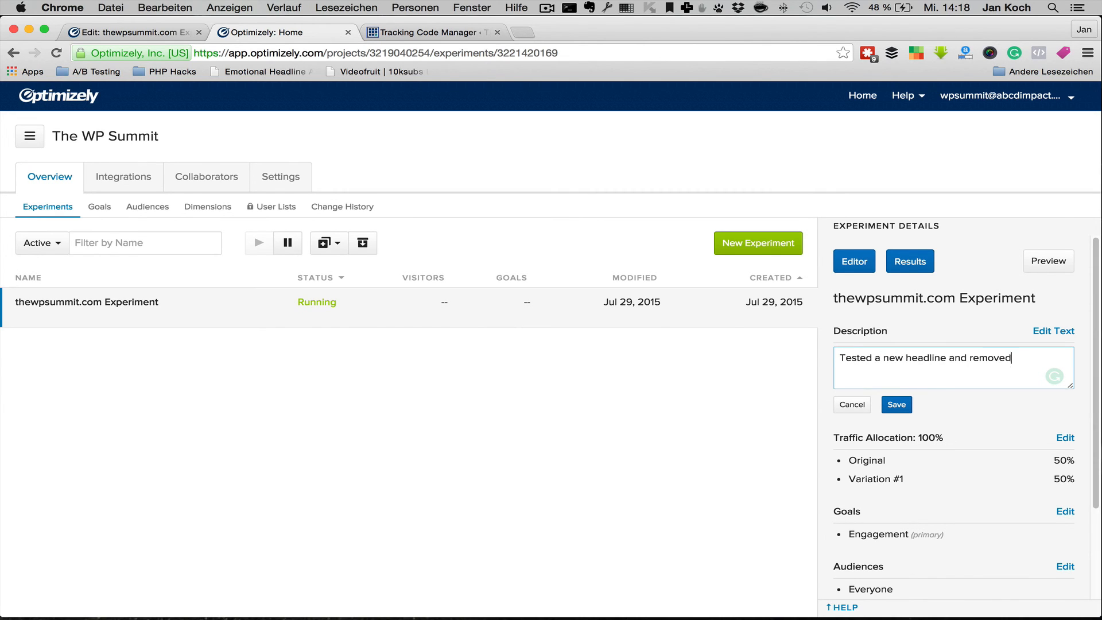
pyautogui.write(' navigation.')
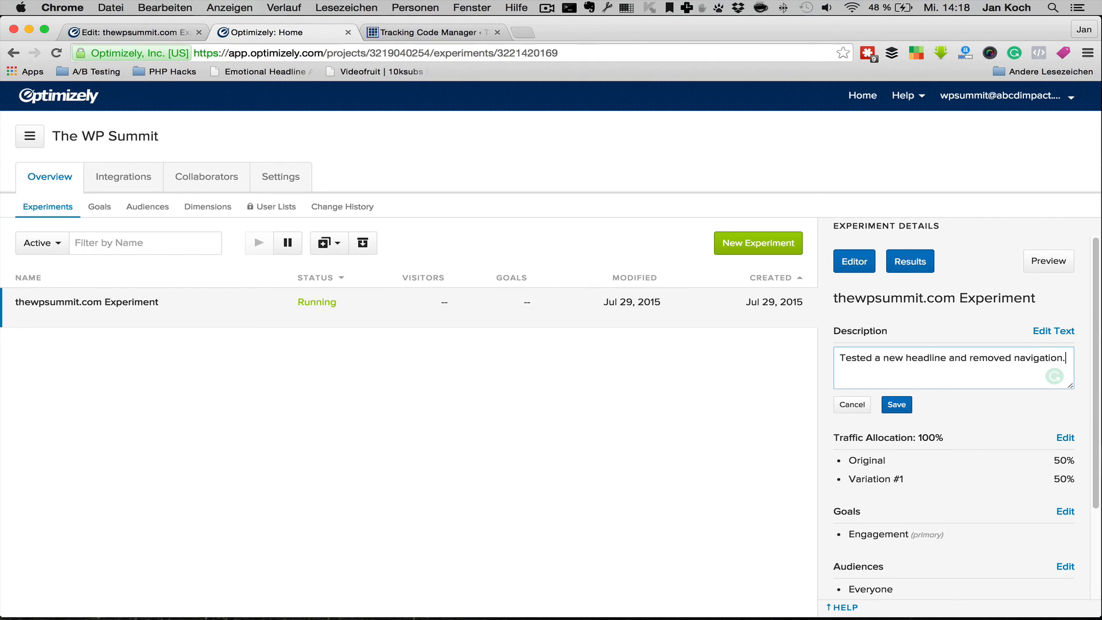